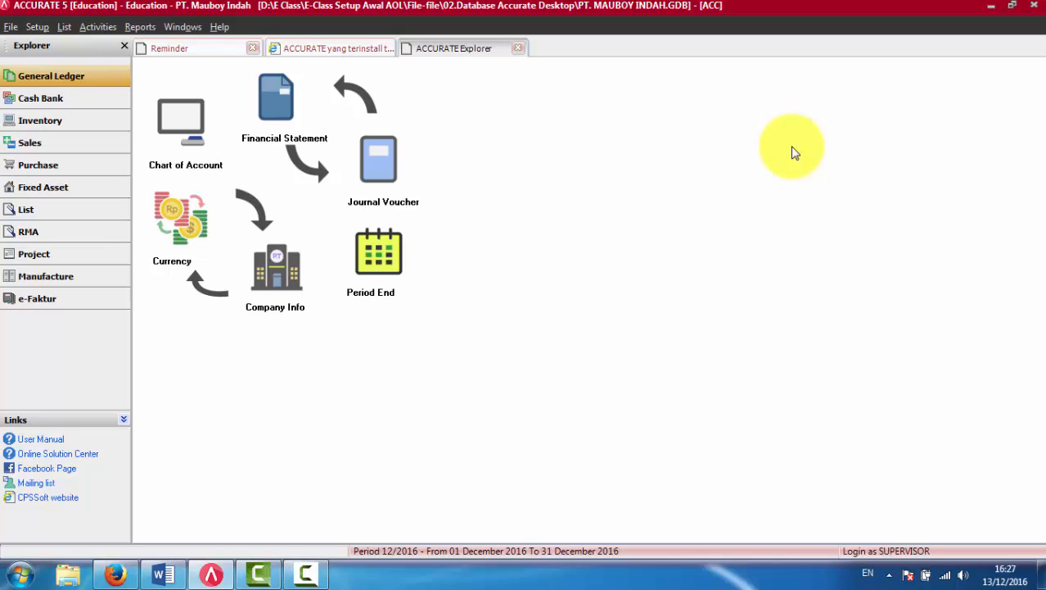
Step: Start a journal voucher dated 31/01/2016, described as "Accrual Beban Gaji", with 1.000.000 debited to Salary G/A Expense (6200-001)
{"action": "left_click", "coordinate": [390, 177]}
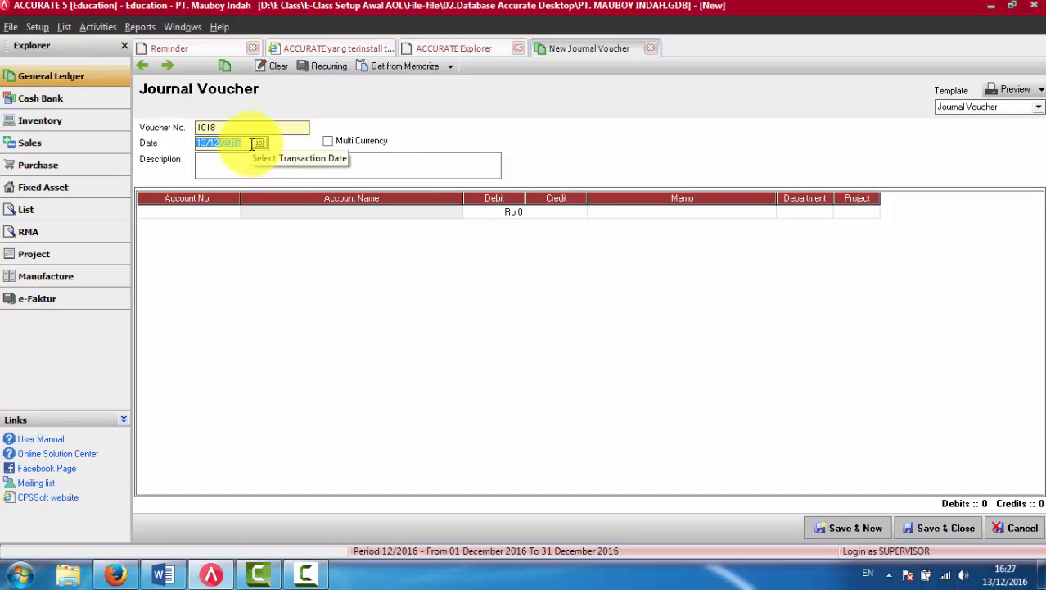
{"action": "type", "text": "3"}
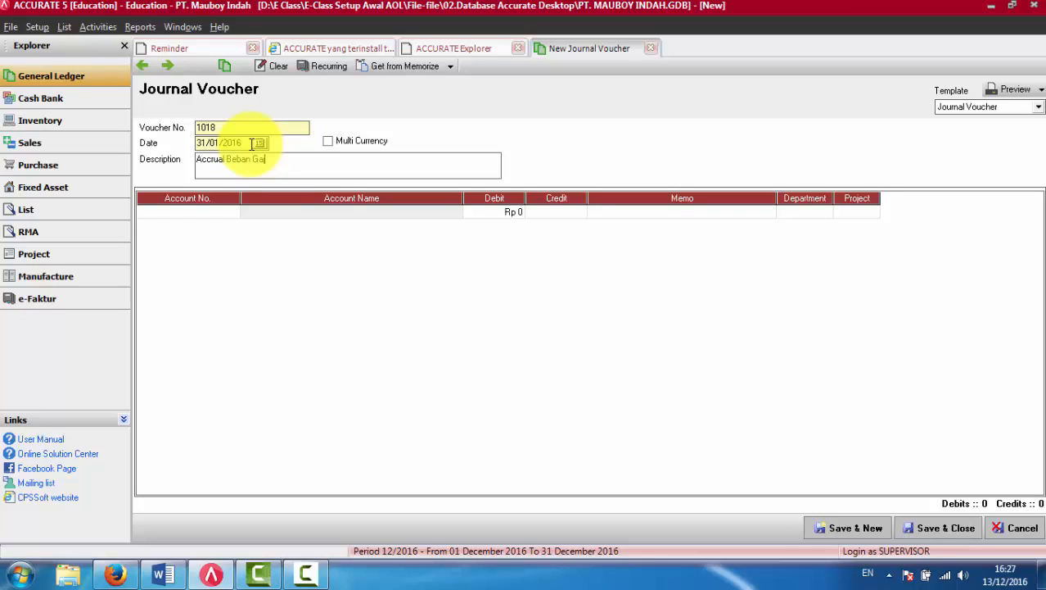
{"action": "left_click", "coordinate": [219, 211]}
{"action": "type", "text": "salar"}
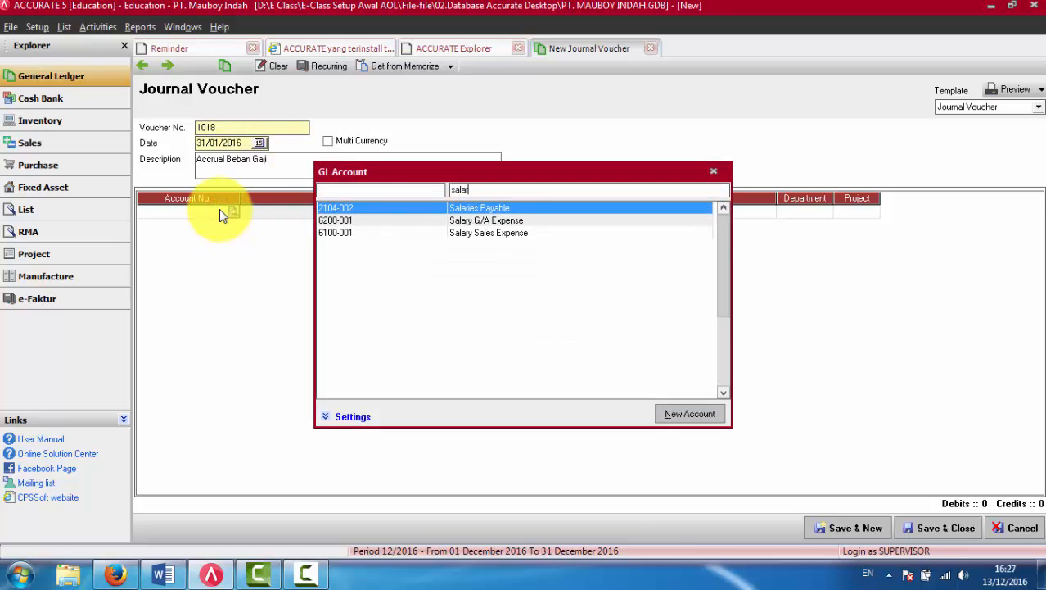
{"action": "key", "text": "Down"}
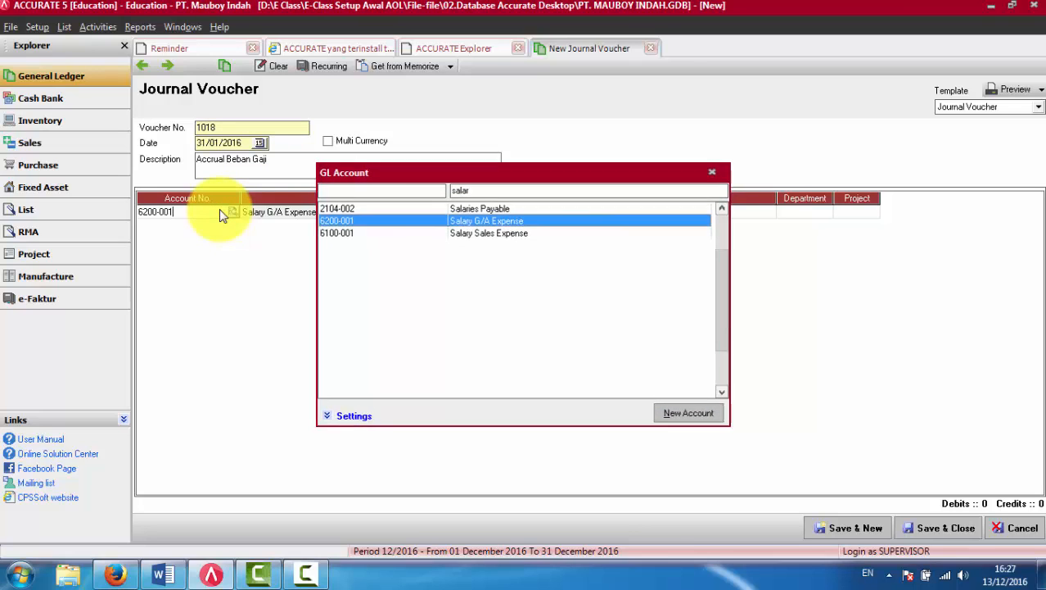
{"action": "key", "text": "Return"}
{"action": "type", "text": "1000000"}
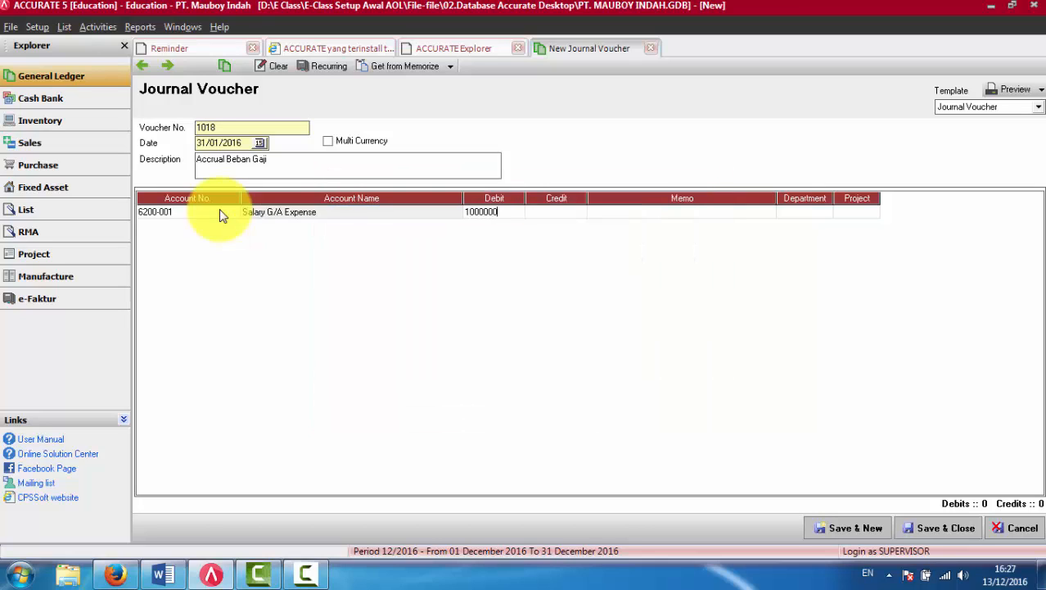
{"action": "key", "text": "Tab"}
{"action": "key", "text": "Return"}
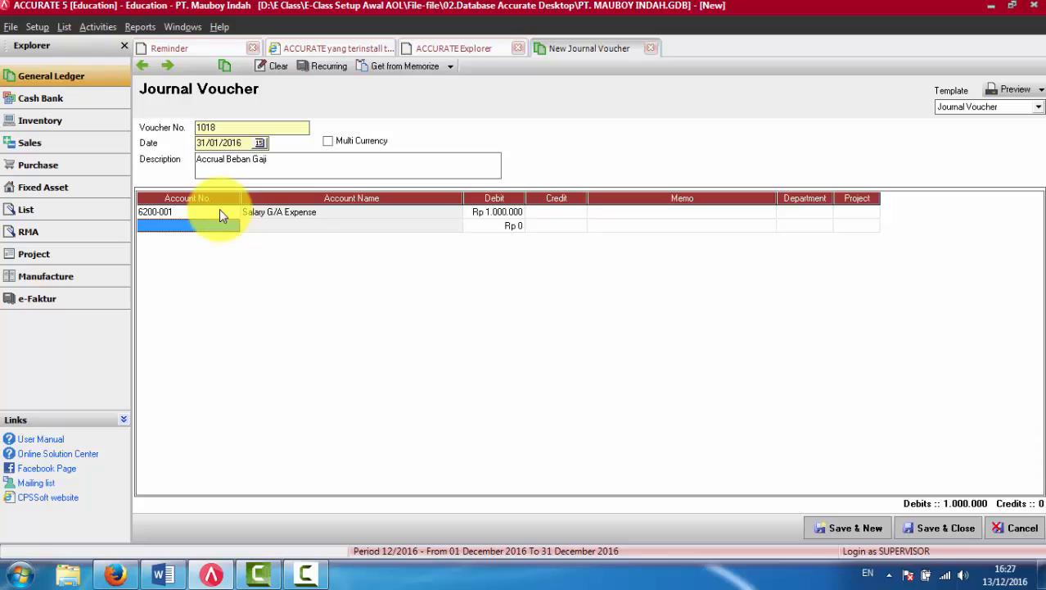
Step: Add a journal line crediting Salaries Payable (2104-002) with 1.000.000
{"action": "type", "text": "sa"}
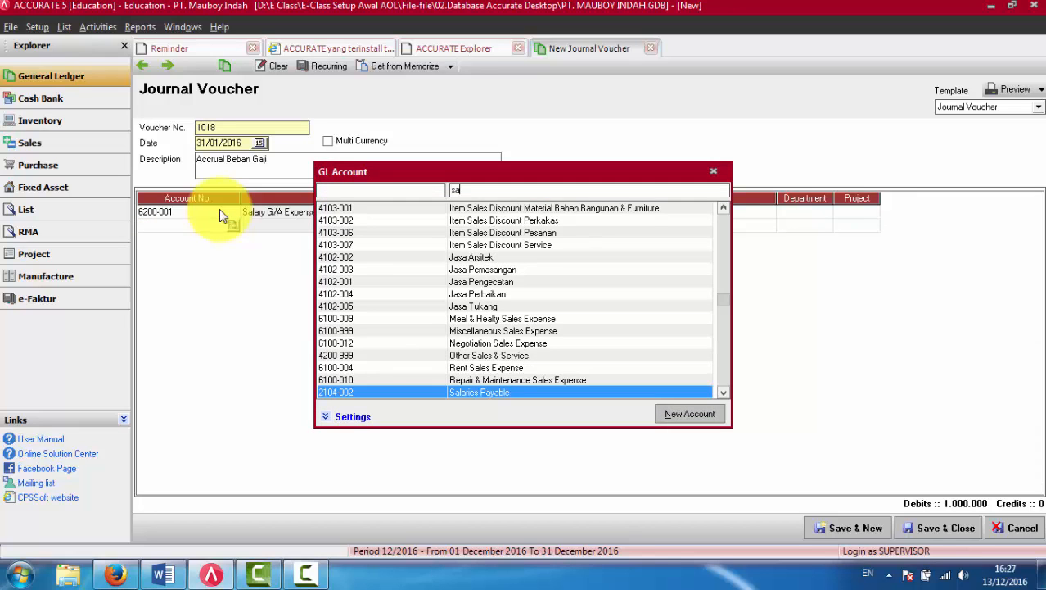
{"action": "type", "text": "la"}
{"action": "key", "text": "Return"}
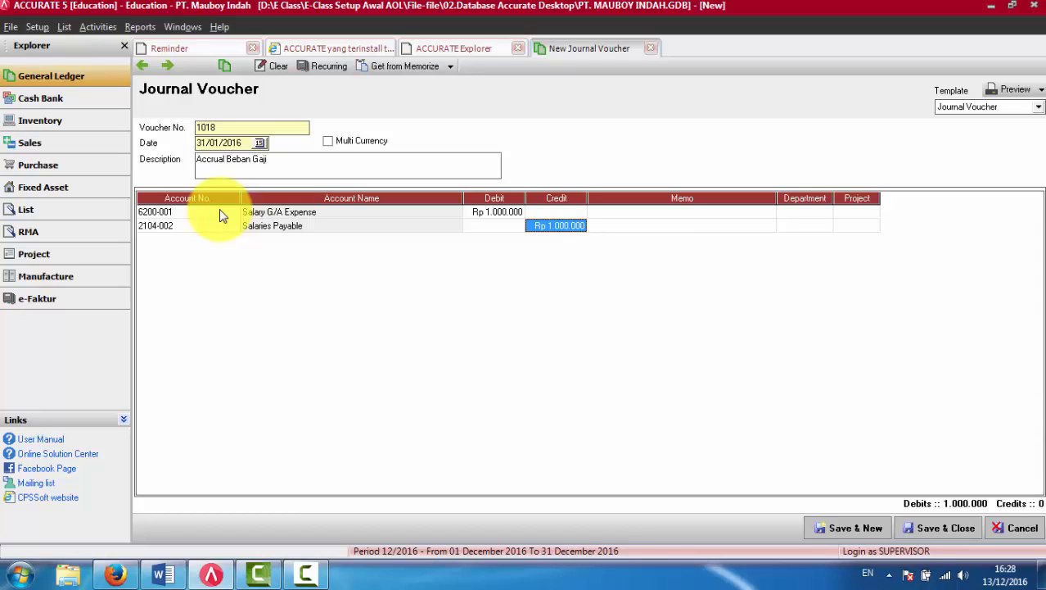
Step: Review the debit and credit lines of the salary accrual voucher, and close the voucher without saving it
{"action": "left_click", "coordinate": [219, 211]}
{"action": "left_click", "coordinate": [222, 226]}
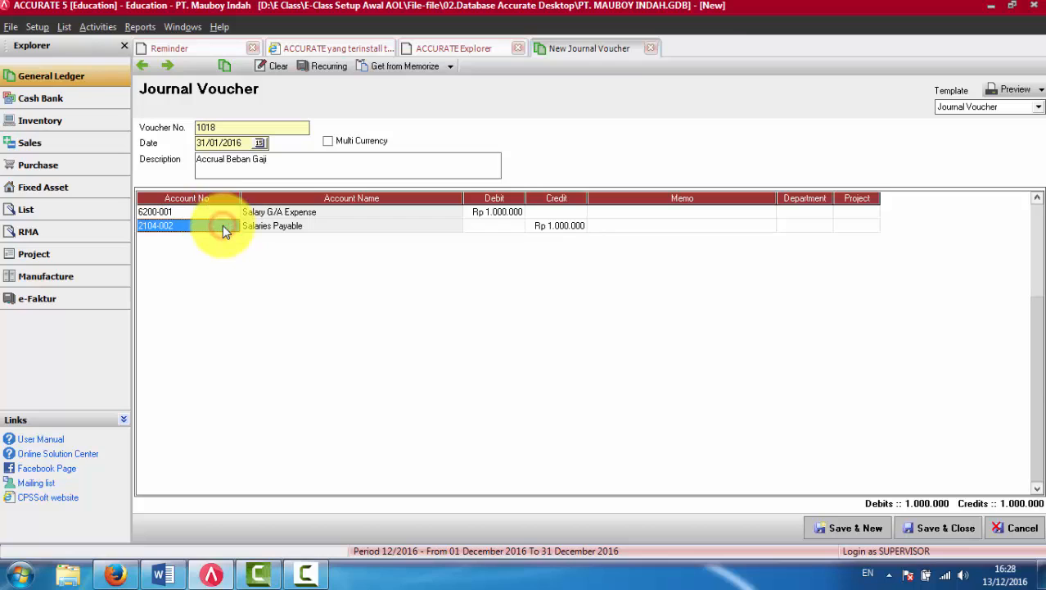
{"action": "left_click", "coordinate": [350, 212]}
{"action": "left_click", "coordinate": [345, 224]}
{"action": "left_click", "coordinate": [488, 213]}
{"action": "left_click", "coordinate": [496, 225]}
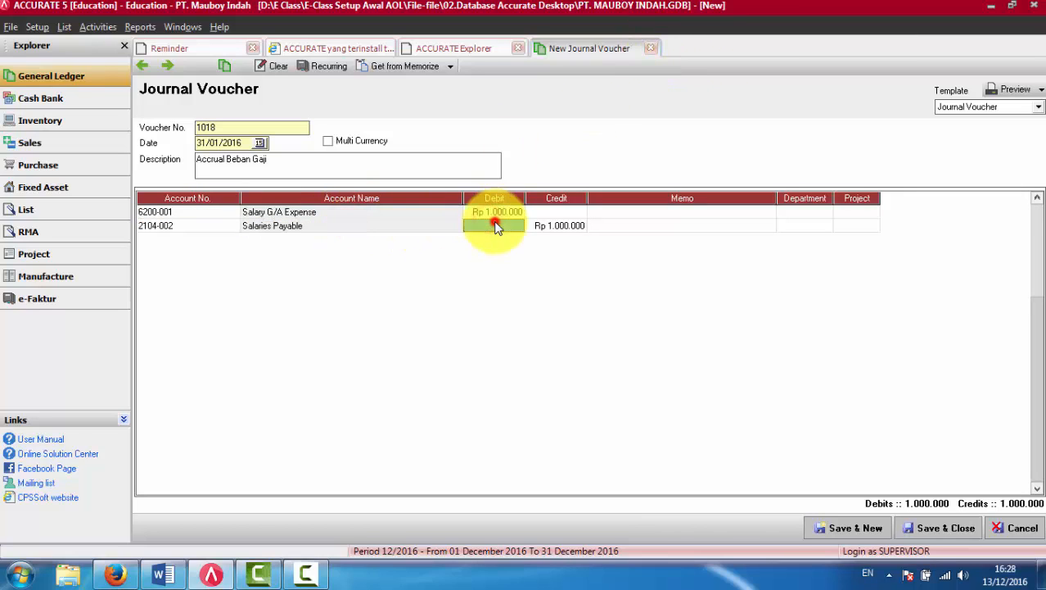
{"action": "left_click", "coordinate": [547, 226]}
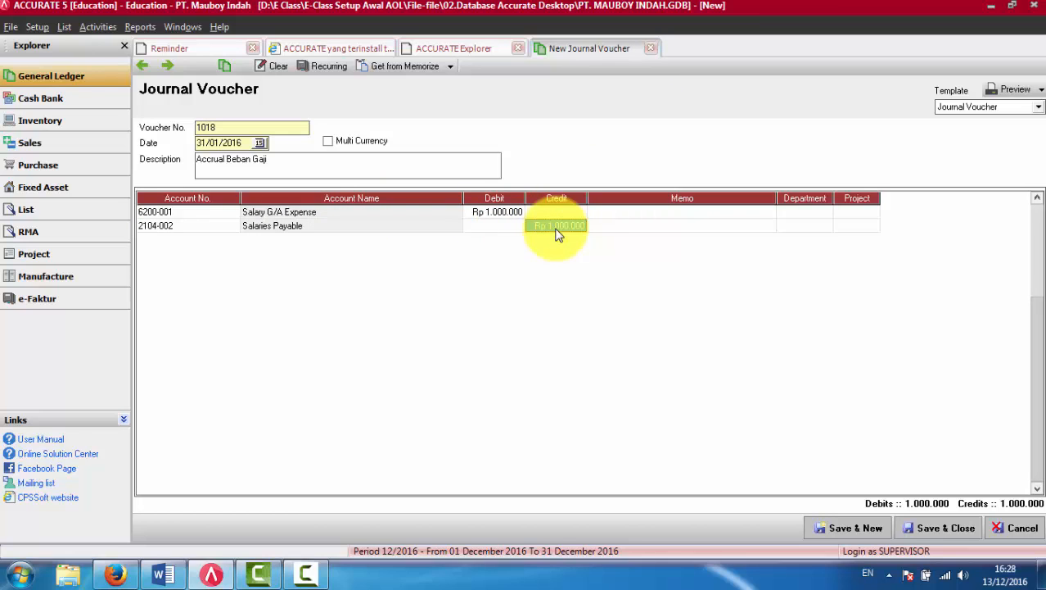
{"action": "left_click", "coordinate": [492, 209]}
{"action": "left_click", "coordinate": [366, 214]}
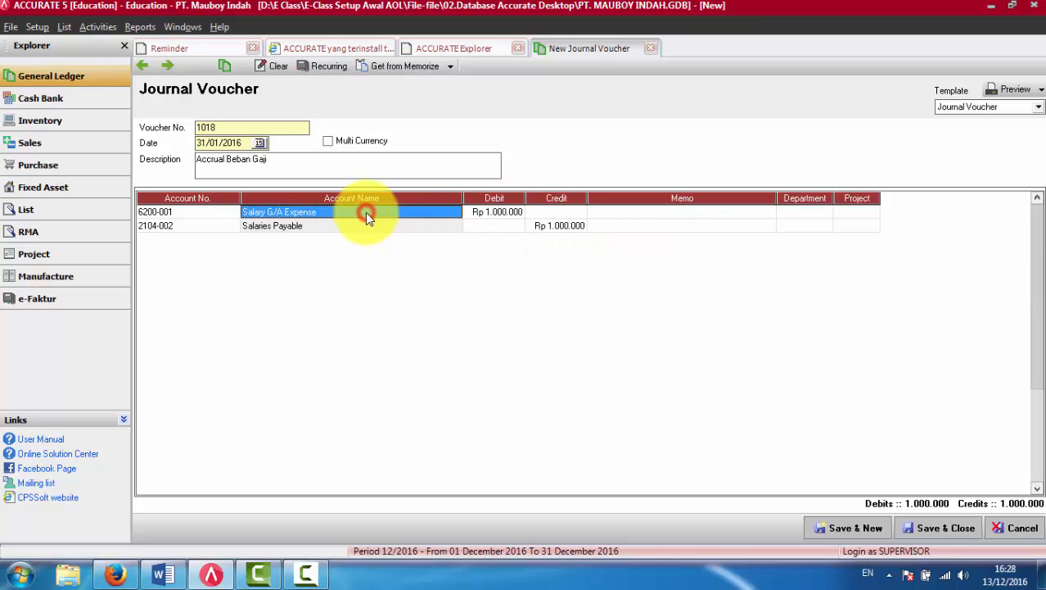
{"action": "left_click", "coordinate": [563, 226]}
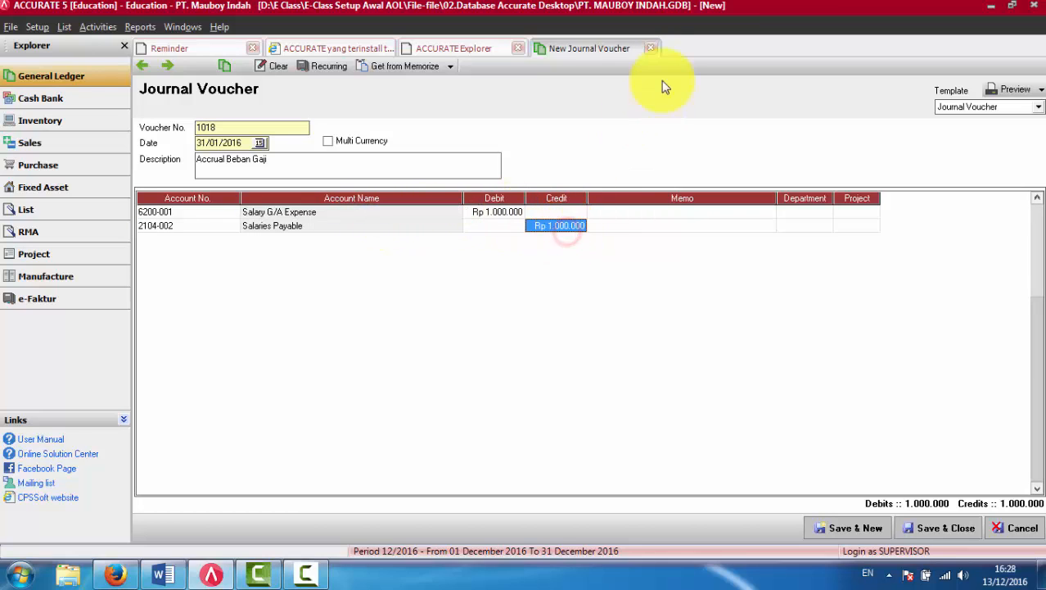
{"action": "left_click", "coordinate": [655, 50]}
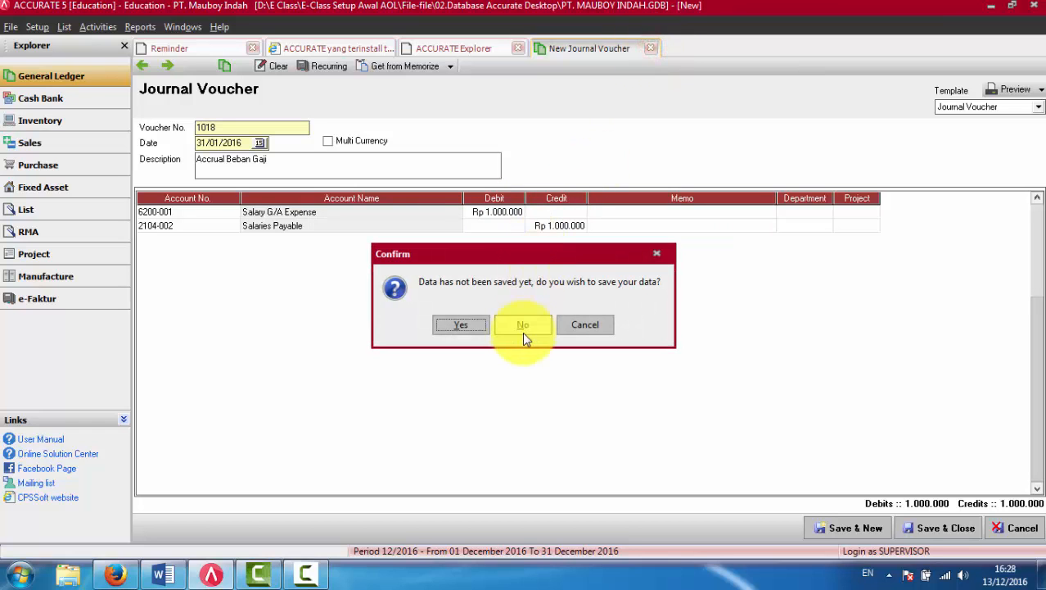
{"action": "left_click", "coordinate": [526, 329]}
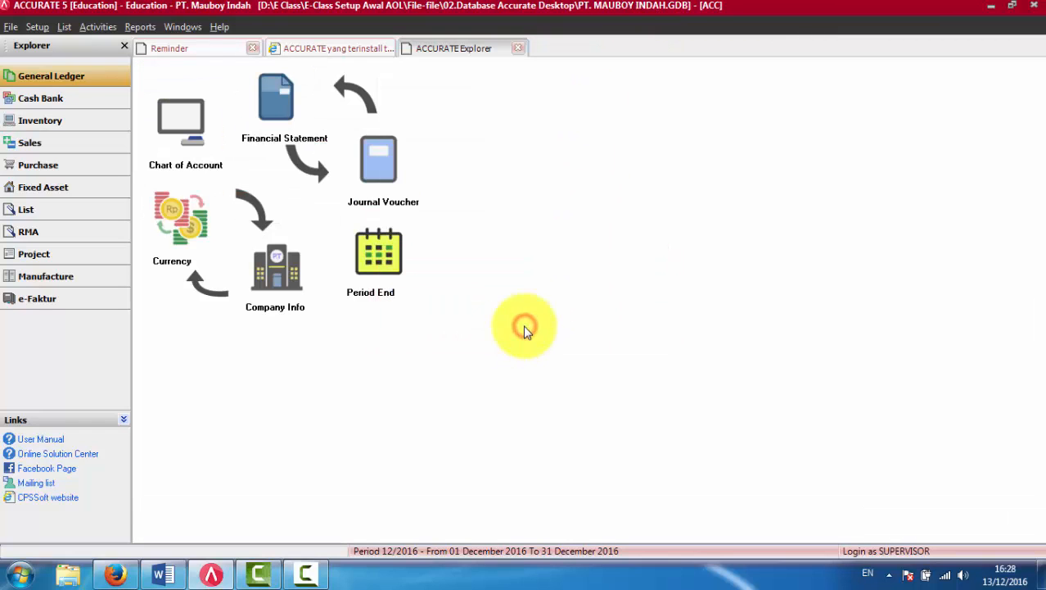
Step: Switch to Accurate Online in Firefox and start a new Pencatatan Beban record with Salaries Payable as its Hutang Beban
{"action": "left_click", "coordinate": [115, 573]}
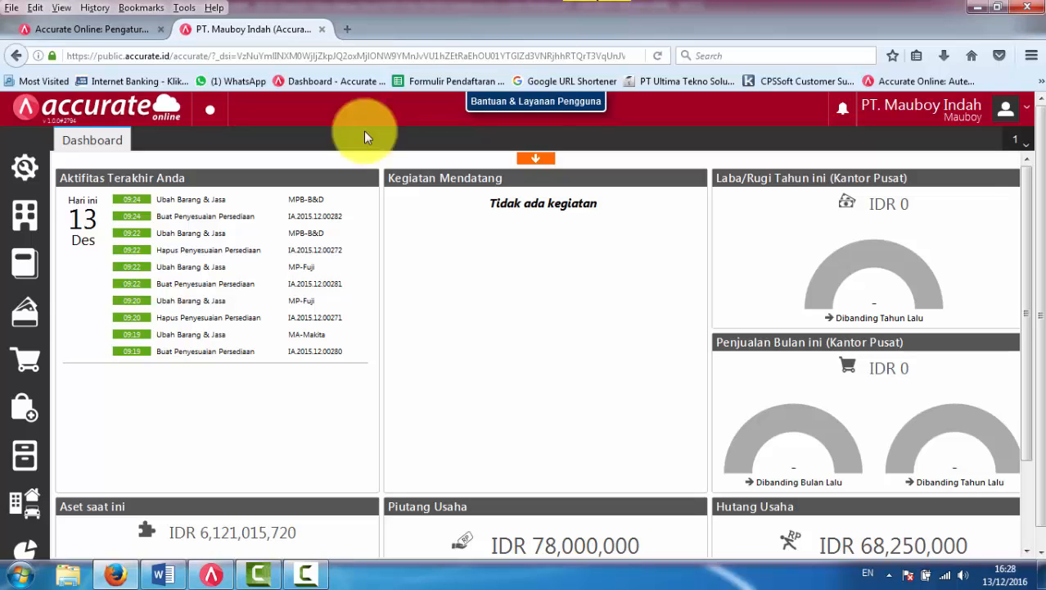
{"action": "left_click", "coordinate": [25, 270]}
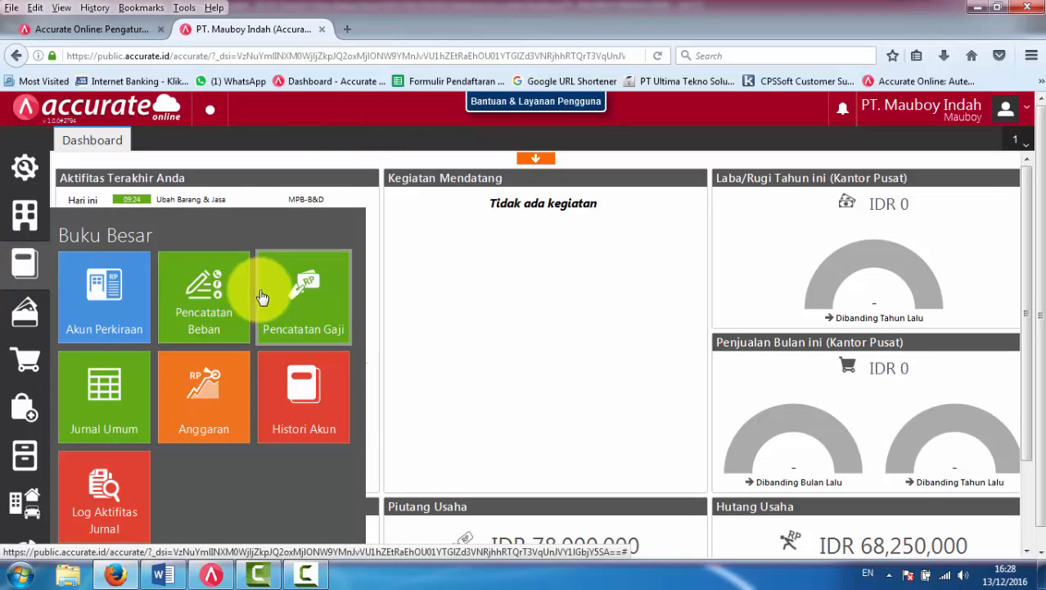
{"action": "left_click", "coordinate": [220, 300]}
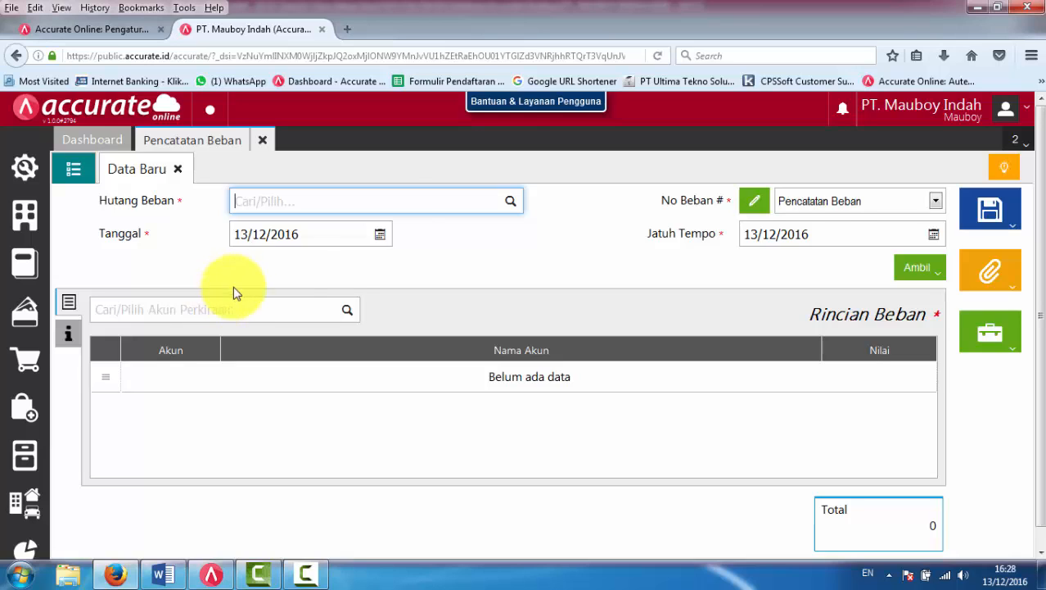
{"action": "left_click", "coordinate": [513, 204]}
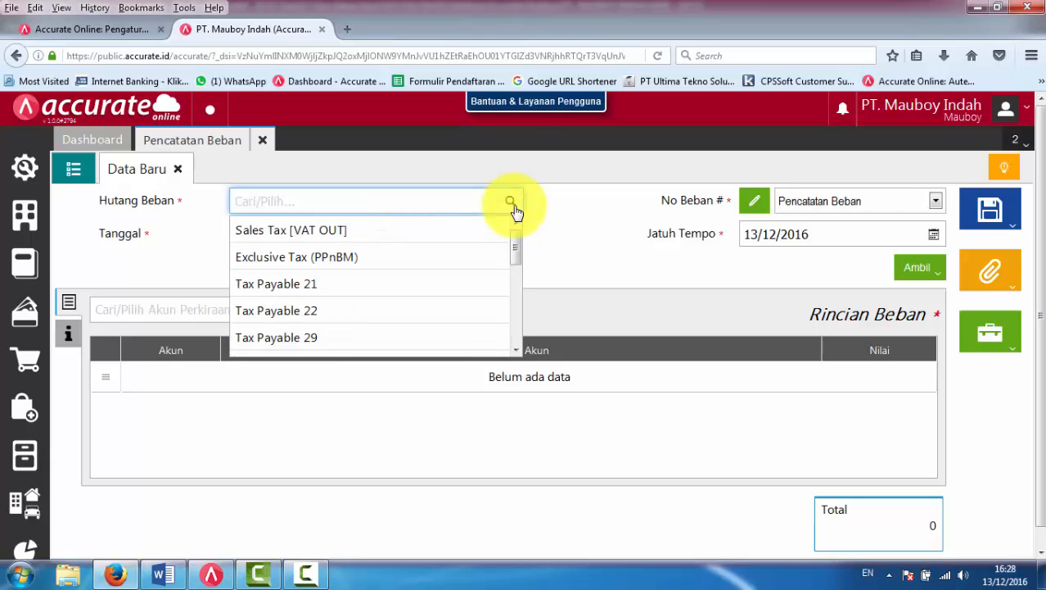
{"action": "type", "text": "sala"}
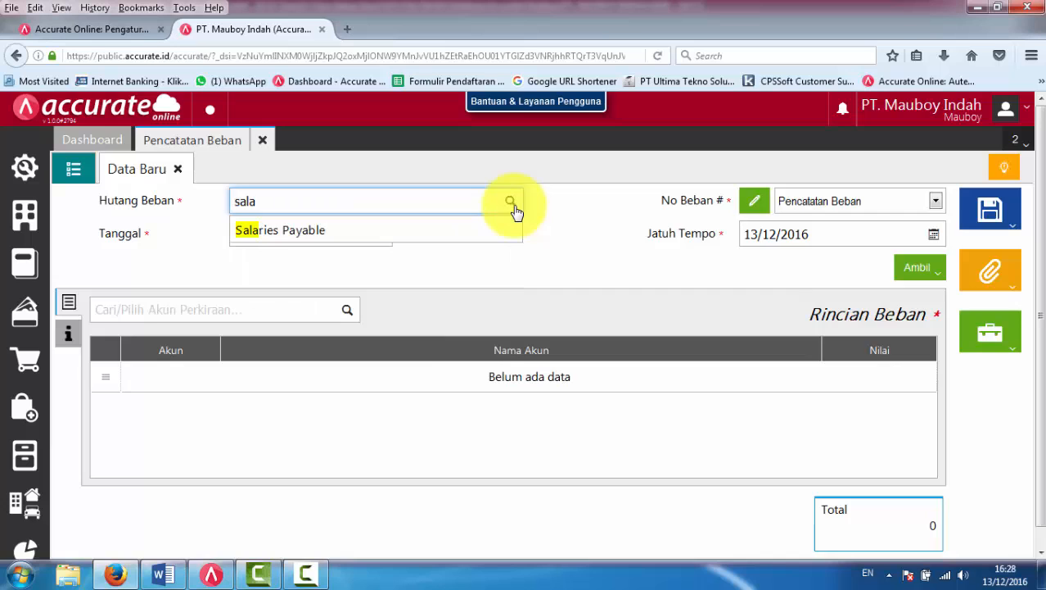
{"action": "left_click", "coordinate": [479, 232]}
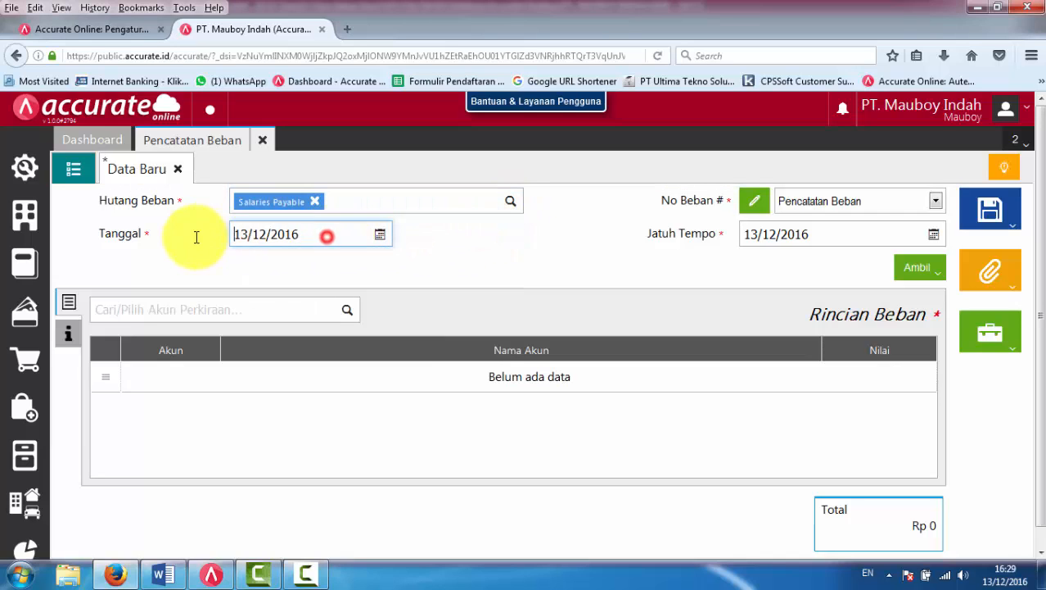
Step: Set the expense record's transaction date (Tanggal) to 31/01/2016
{"action": "left_click", "coordinate": [346, 234]}
{"action": "type", "text": "31/"}
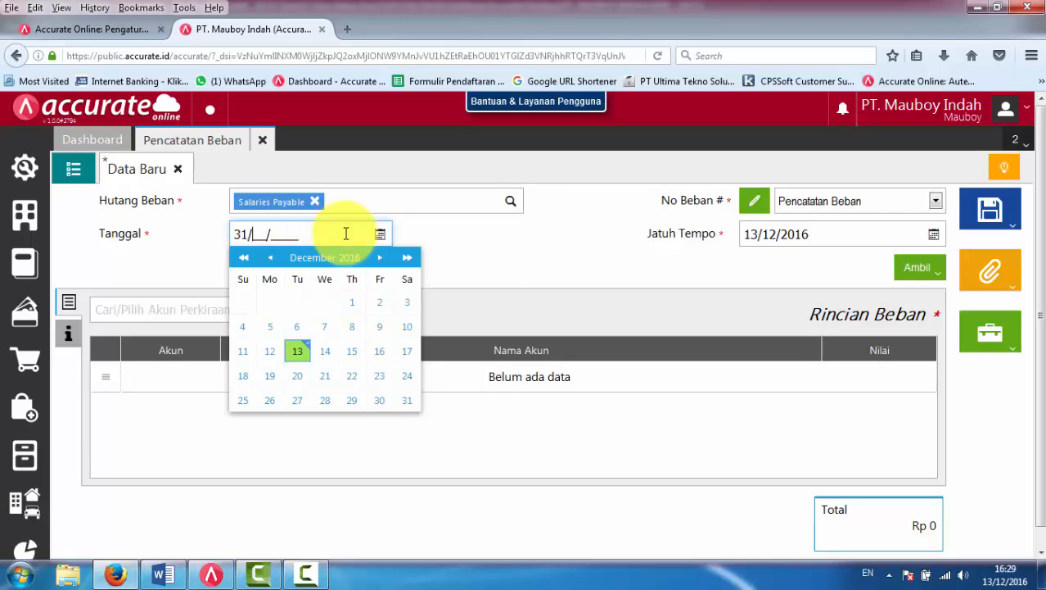
{"action": "type", "text": "01/2016"}
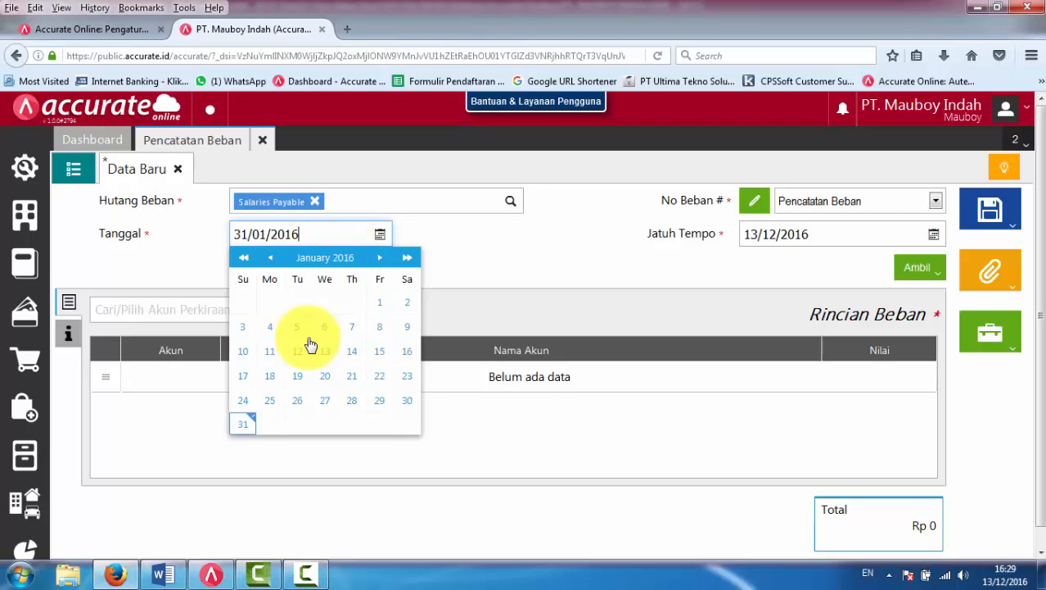
{"action": "left_click", "coordinate": [241, 425]}
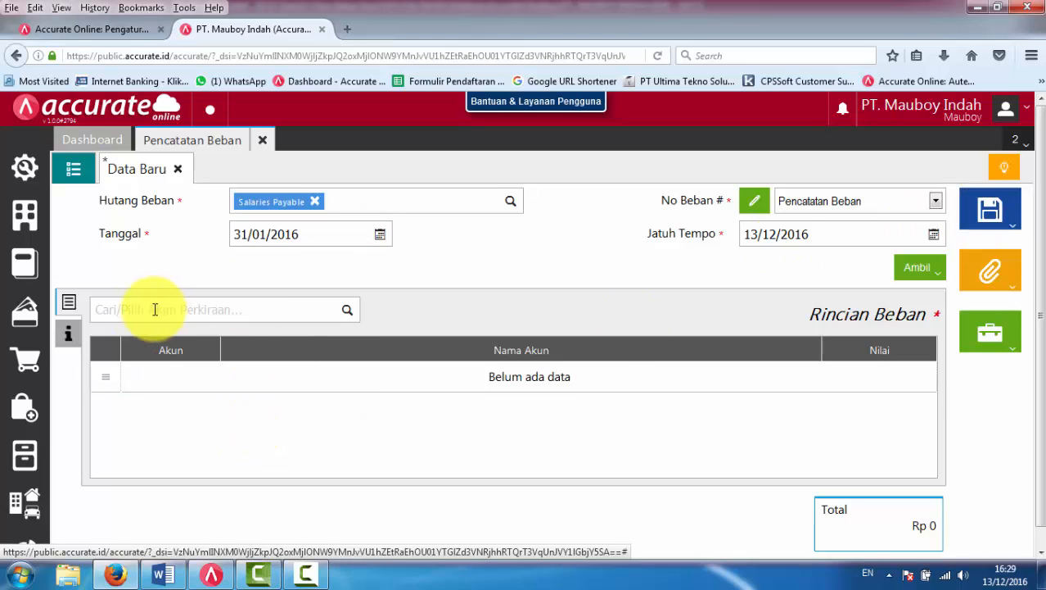
Step: Add Salary G/A Expense (6200-001) to the expense details with a value of 1,000,000
{"action": "left_click", "coordinate": [345, 310]}
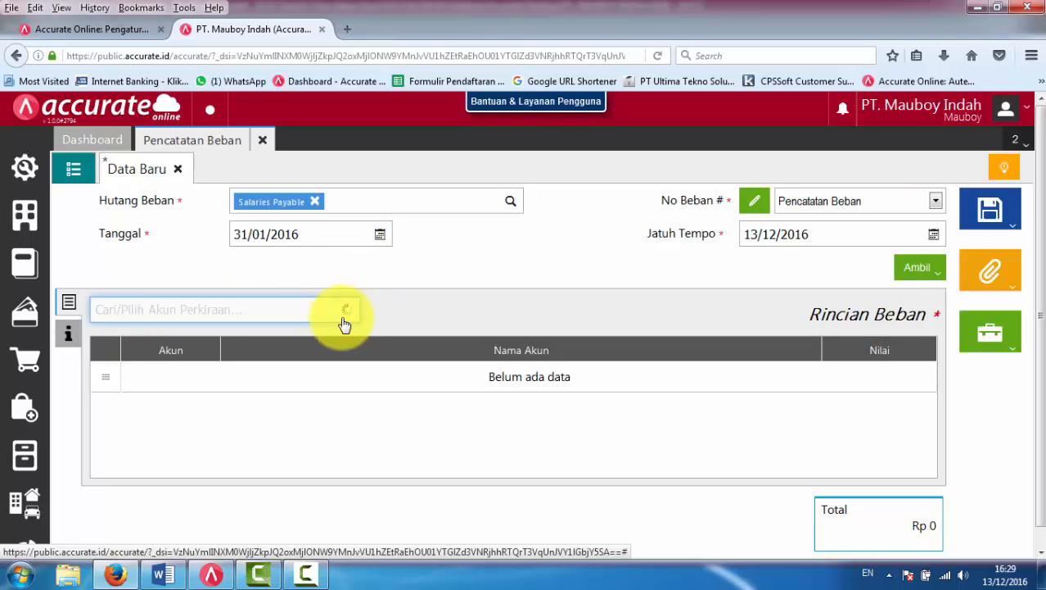
{"action": "left_click", "coordinate": [224, 307]}
{"action": "type", "text": "salary"}
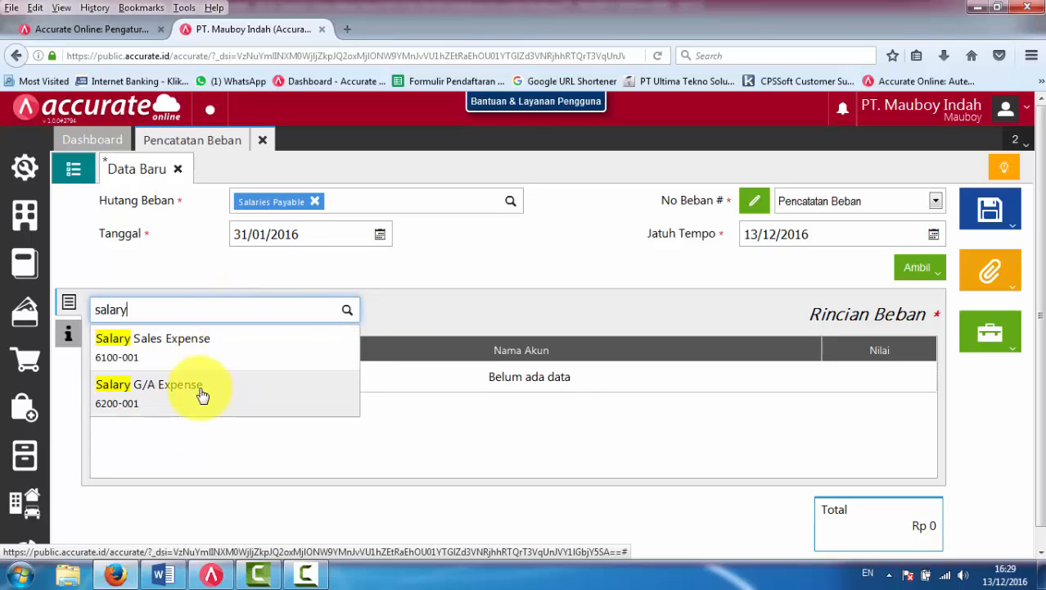
{"action": "left_click", "coordinate": [202, 396]}
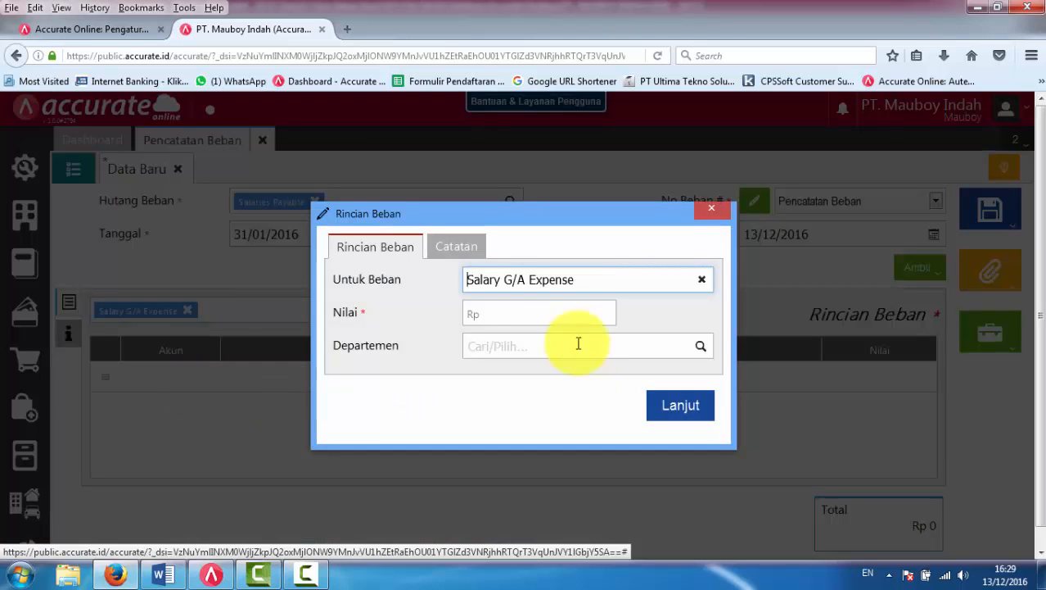
{"action": "left_click", "coordinate": [539, 309]}
{"action": "type", "text": "1,000,000"}
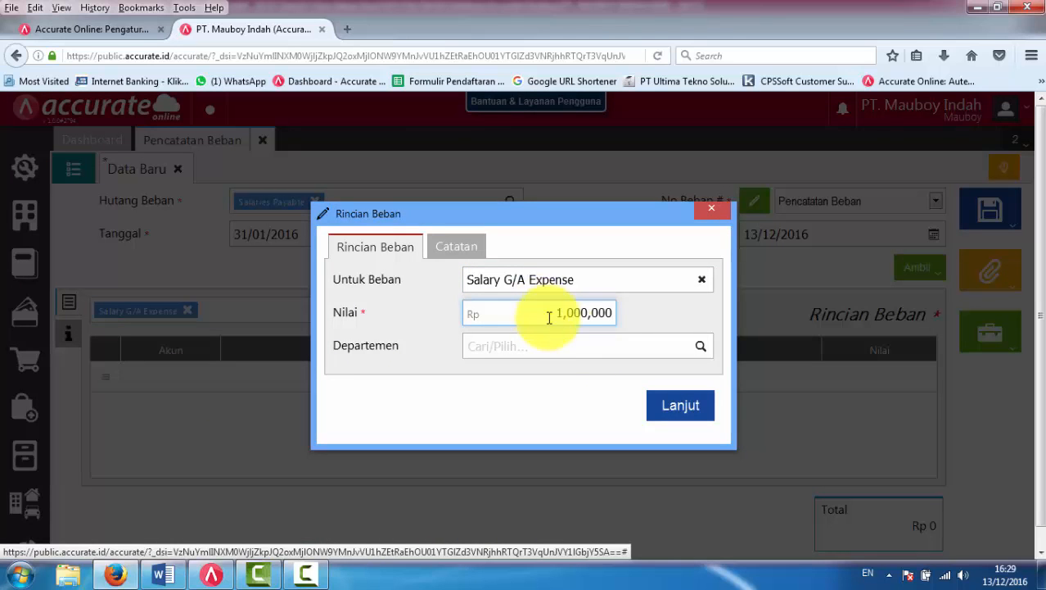
{"action": "left_click", "coordinate": [676, 409]}
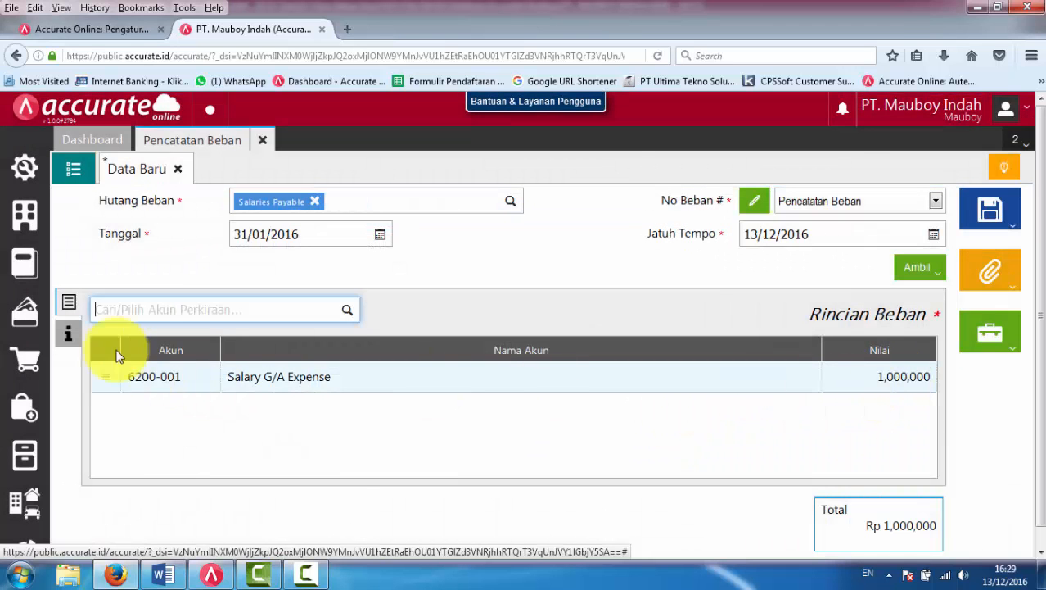
Step: Look at the expense record's Info lainnya section and return to its expense details
{"action": "left_click", "coordinate": [37, 324]}
{"action": "left_click", "coordinate": [285, 246]}
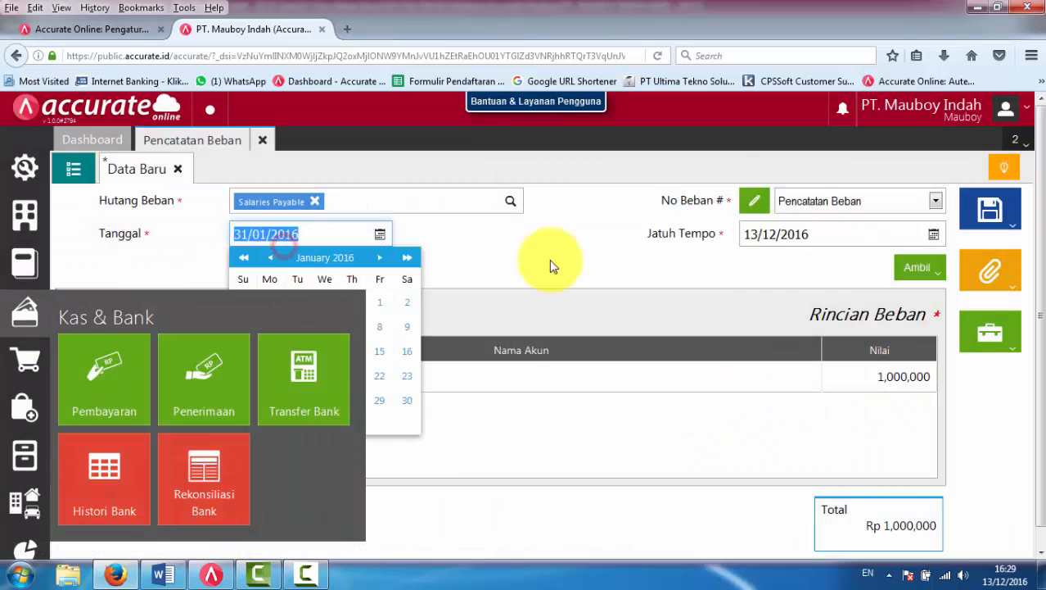
{"action": "left_click", "coordinate": [551, 264]}
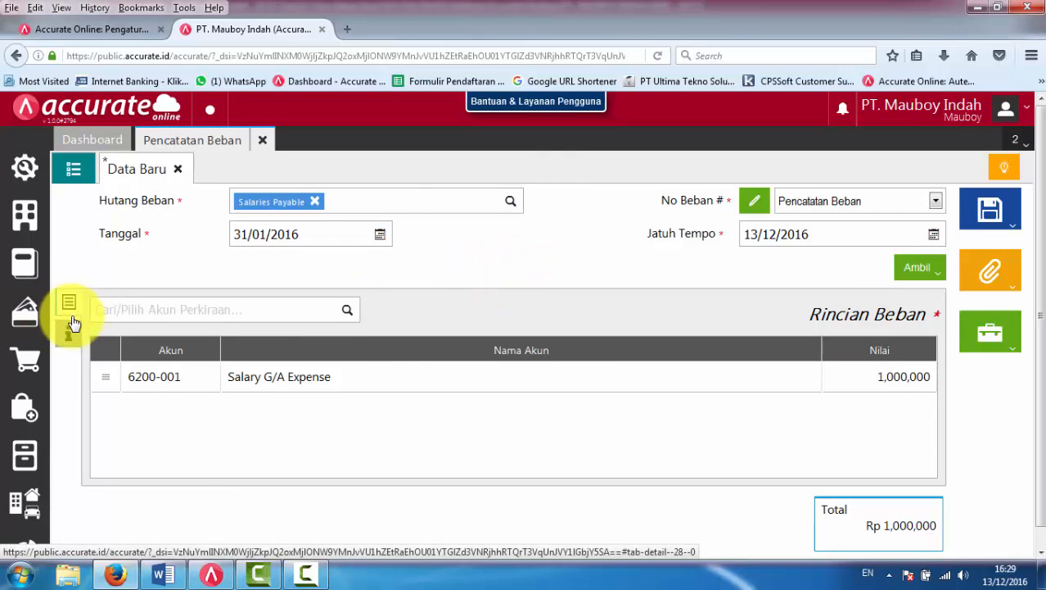
{"action": "left_click", "coordinate": [69, 333]}
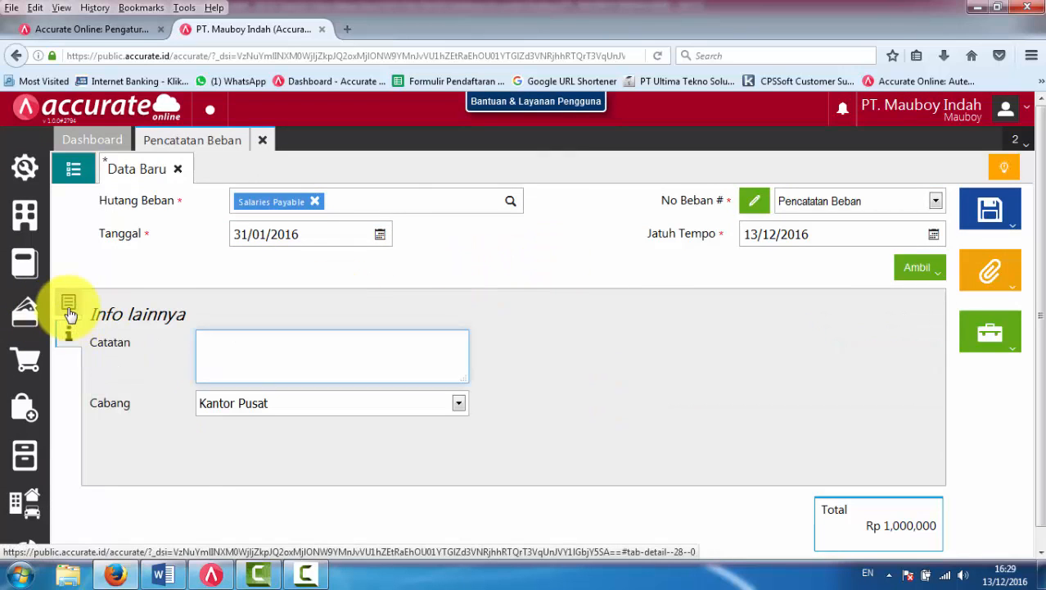
{"action": "left_click", "coordinate": [69, 305]}
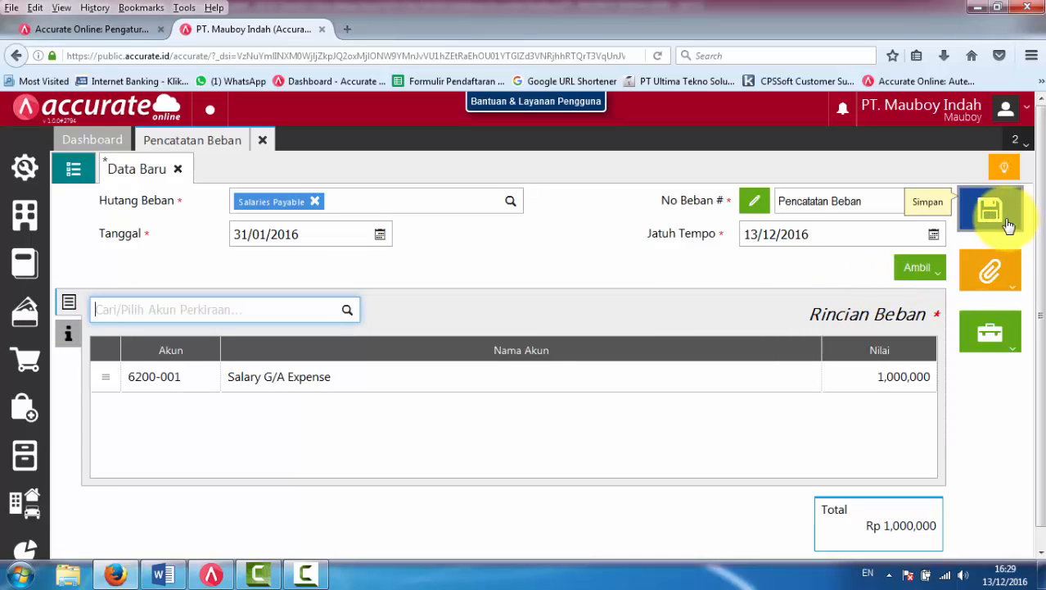
Step: Set the expense record's due date (Jatuh Tempo) to 01/02/2016 and submit the record with Ajukan Persetujuan
{"action": "left_click", "coordinate": [827, 238]}
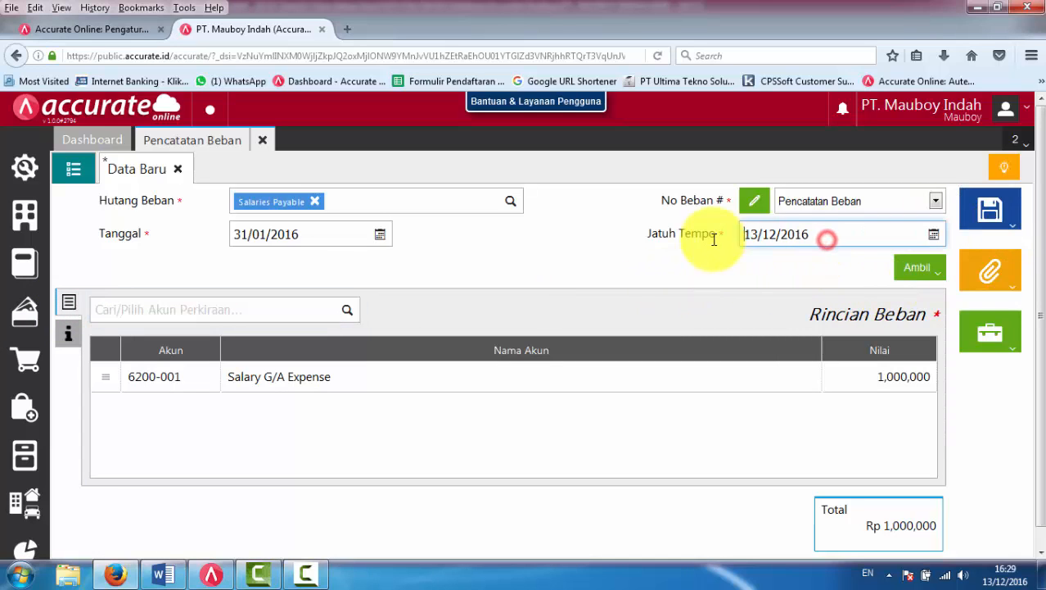
{"action": "left_click_drag", "start_coordinate": [714, 240], "coordinate": [848, 235]}
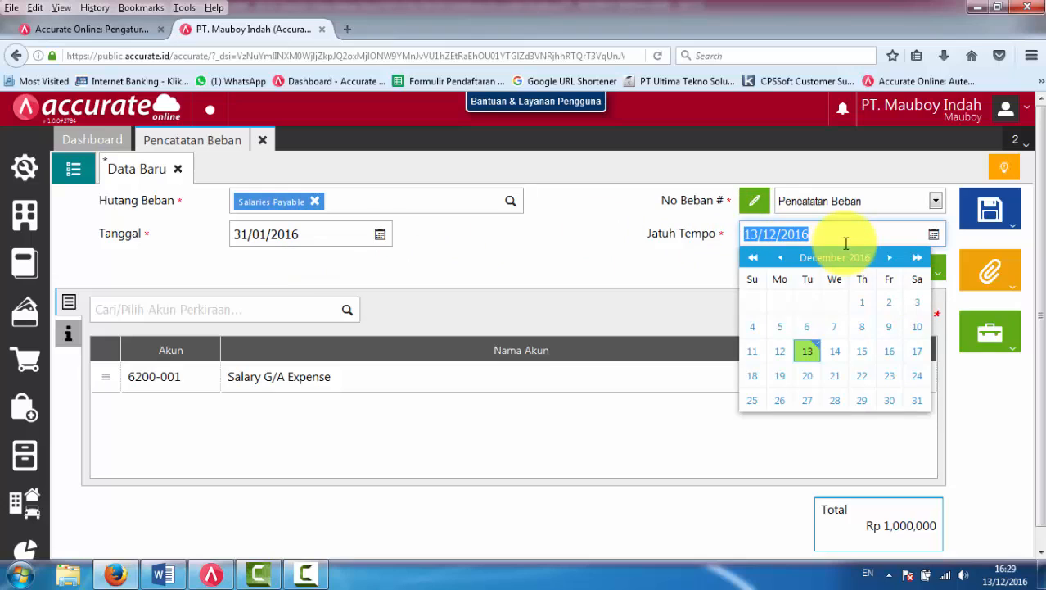
{"action": "type", "text": "01"}
{"action": "type", "text": "02/"}
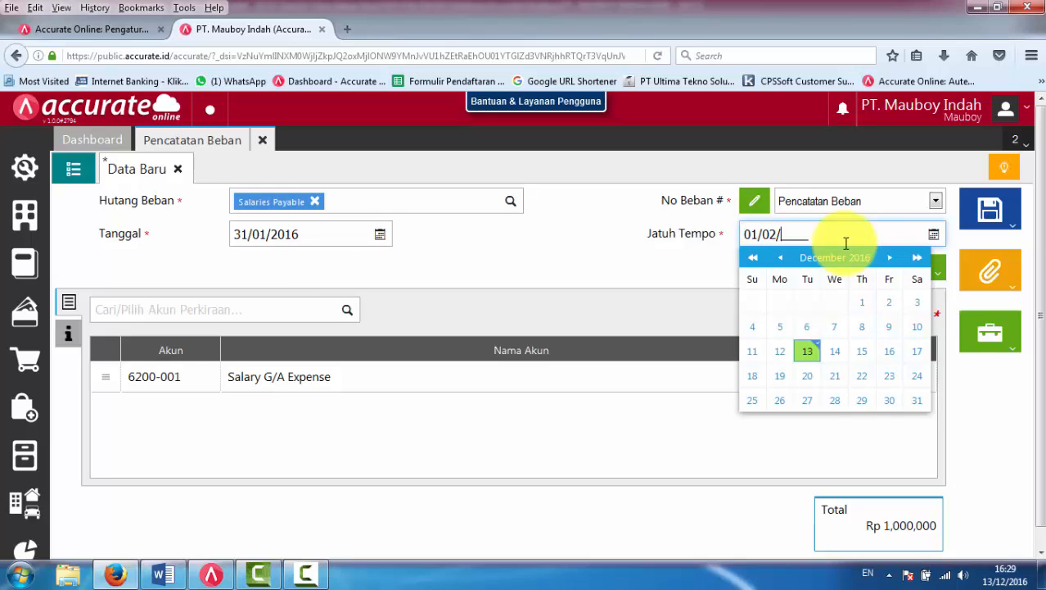
{"action": "type", "text": "2016"}
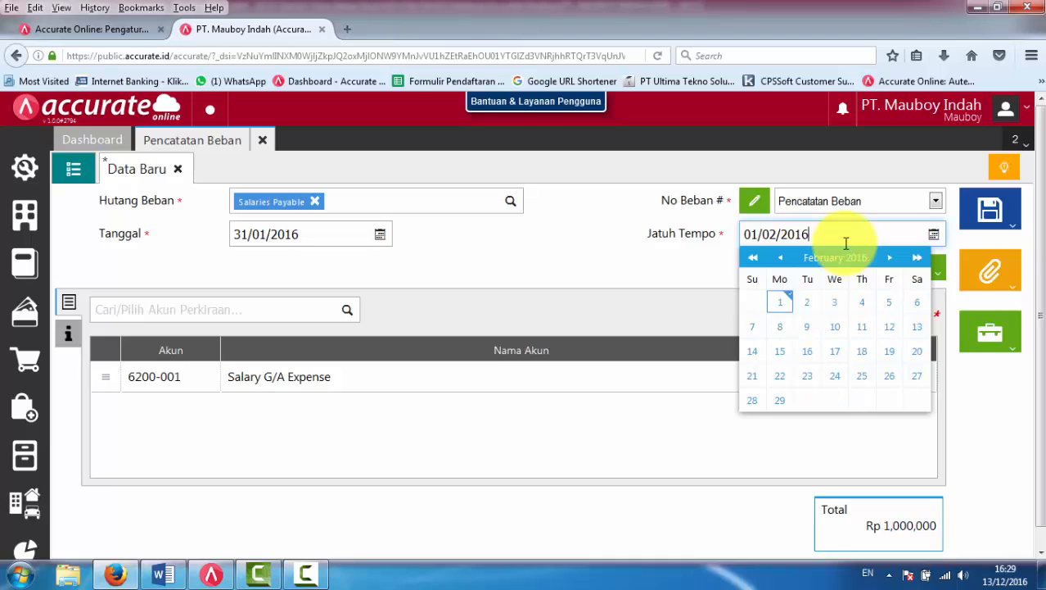
{"action": "left_click", "coordinate": [780, 303]}
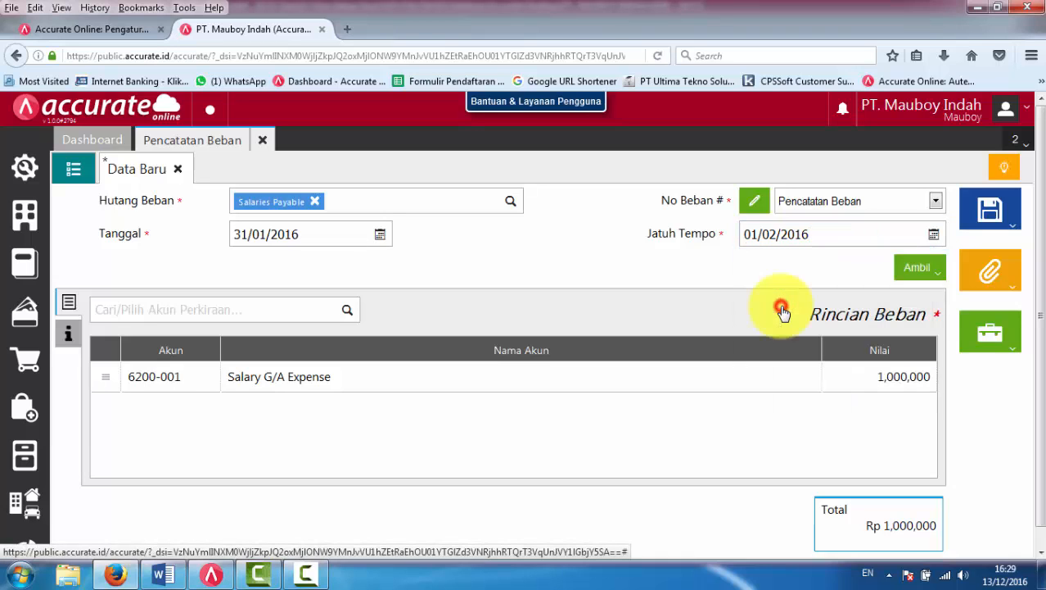
{"action": "left_click", "coordinate": [993, 211]}
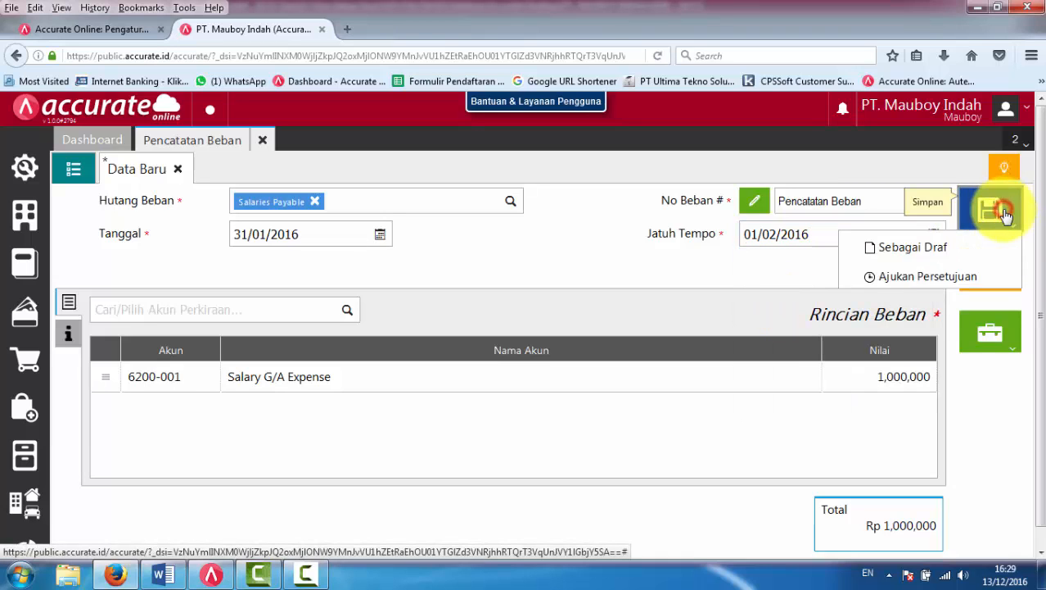
{"action": "left_click", "coordinate": [930, 277]}
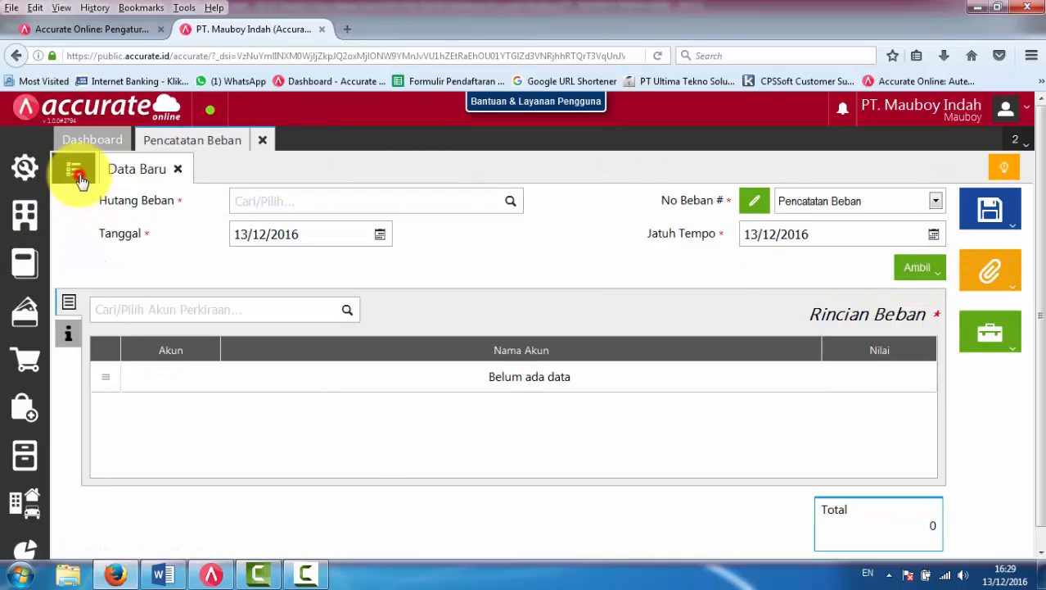
Step: Open the saved expense record from the Pencatatan Beban list, examine its journal details (Rincian Jurnal), and close the Pencatatan Beban module
{"action": "left_click", "coordinate": [78, 175]}
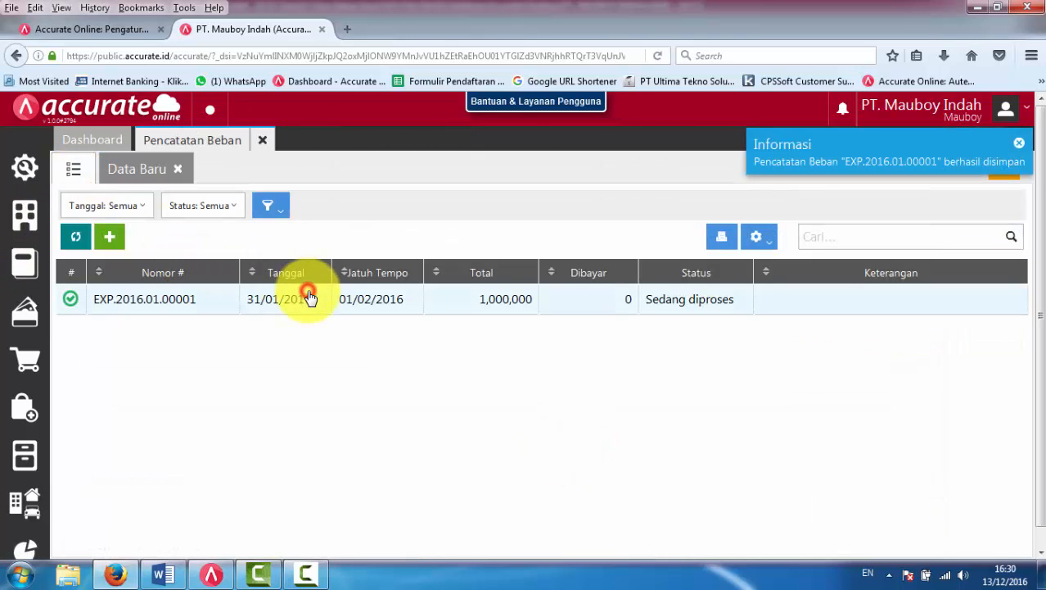
{"action": "left_click", "coordinate": [309, 296]}
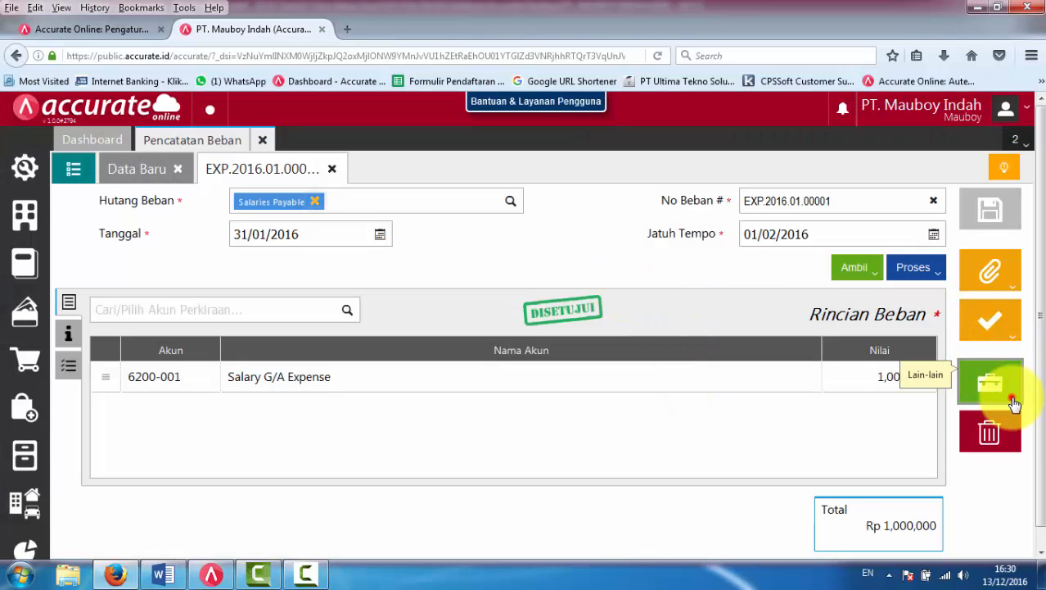
{"action": "left_click", "coordinate": [1014, 405]}
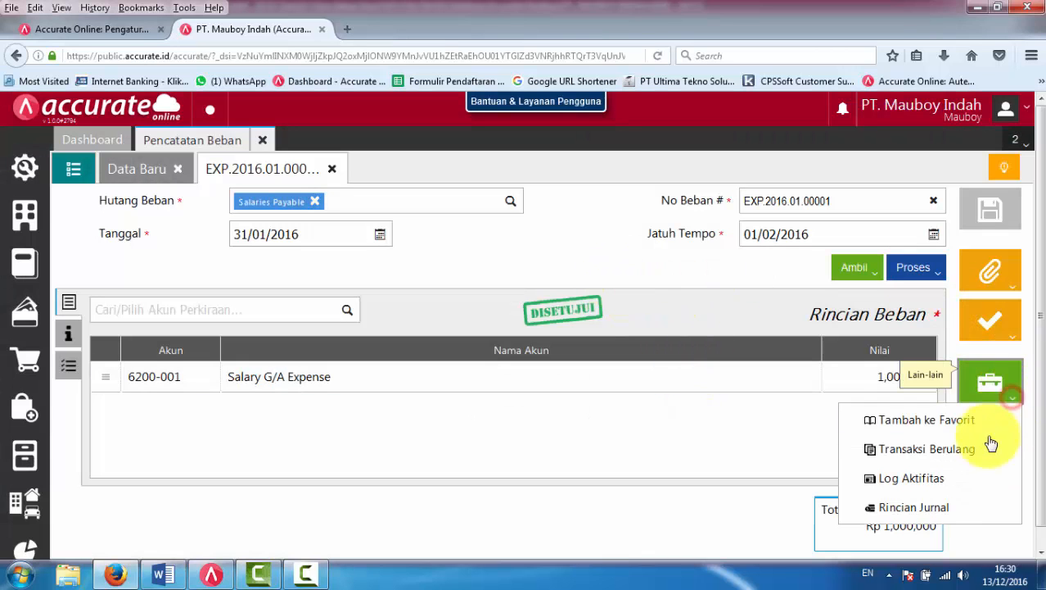
{"action": "left_click", "coordinate": [949, 509]}
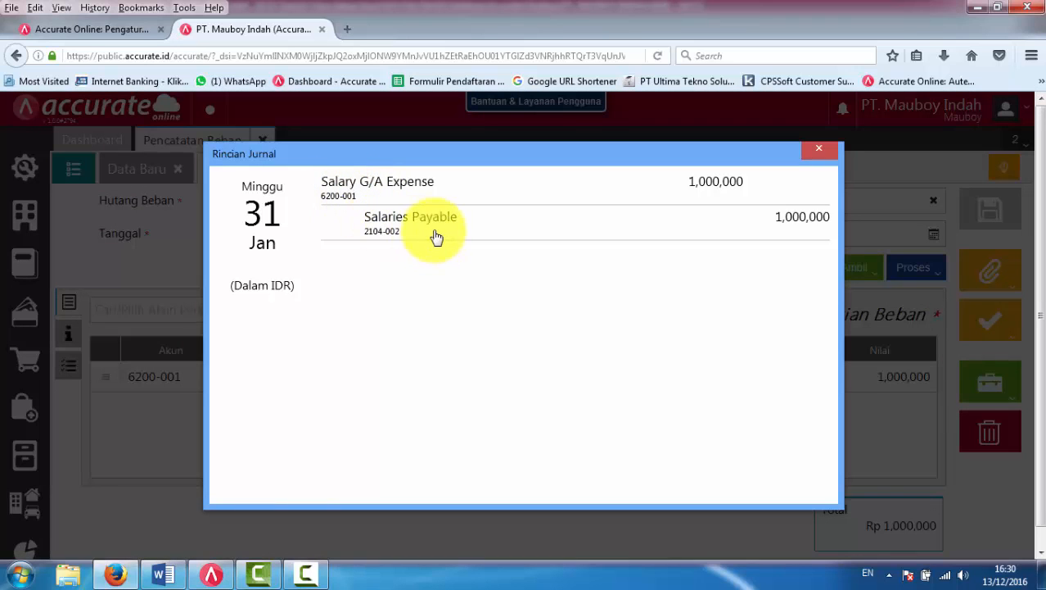
{"action": "left_click", "coordinate": [825, 148]}
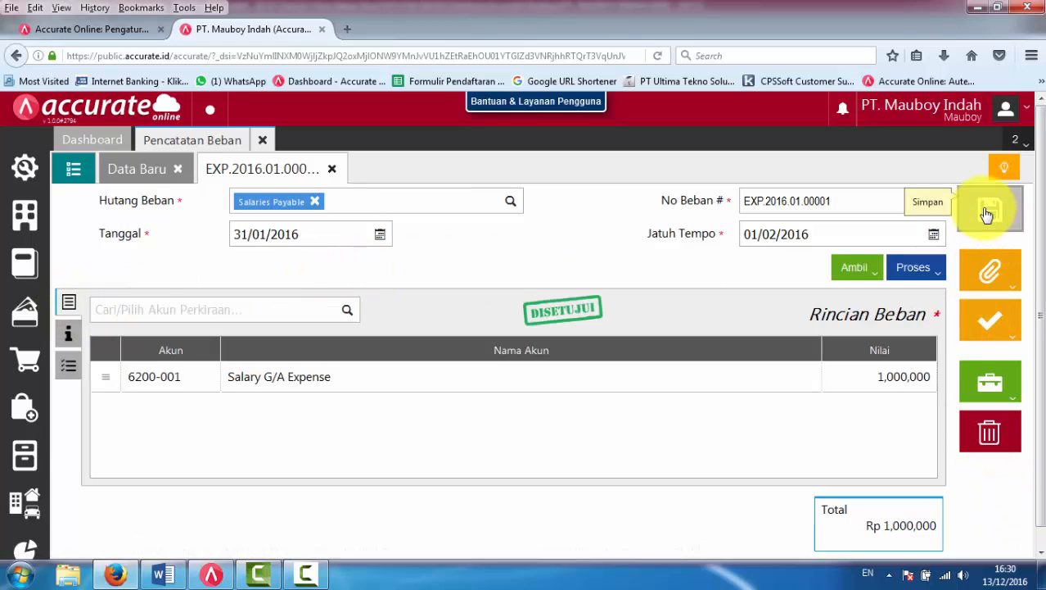
{"action": "left_click", "coordinate": [261, 143]}
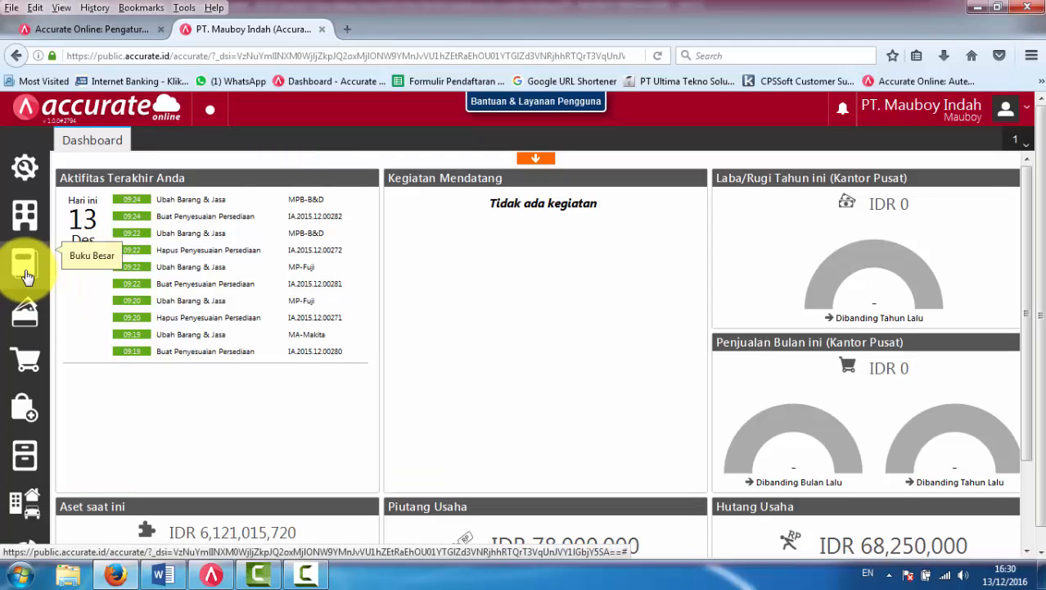
Step: Start a new Pembayaran record under Kas & Bank with BCA Rupiah (1102-003) as its Kas/Bank
{"action": "mouse_move", "coordinate": [26, 308]}
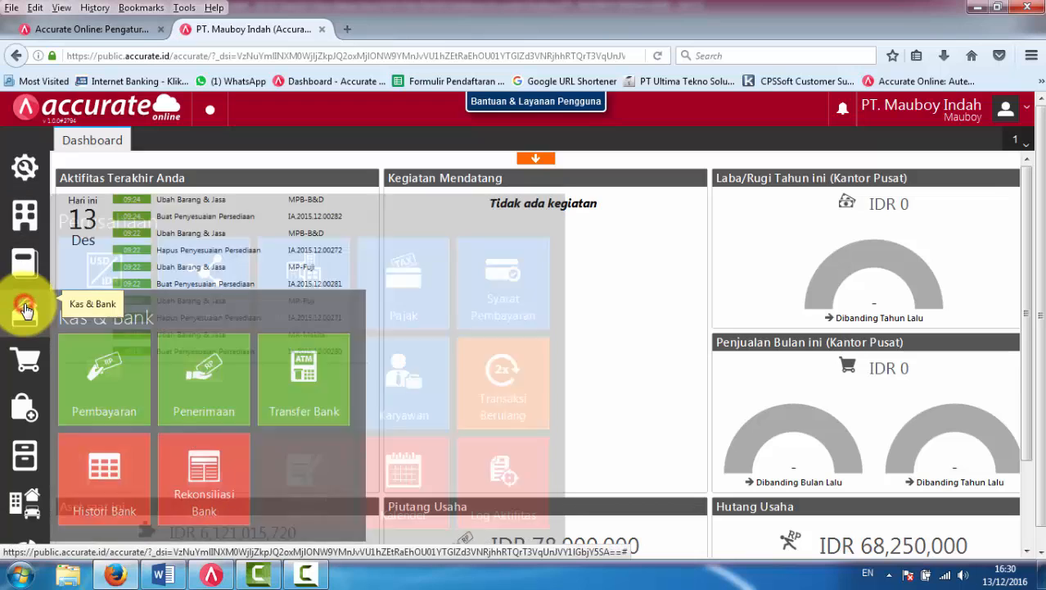
{"action": "left_click", "coordinate": [121, 381]}
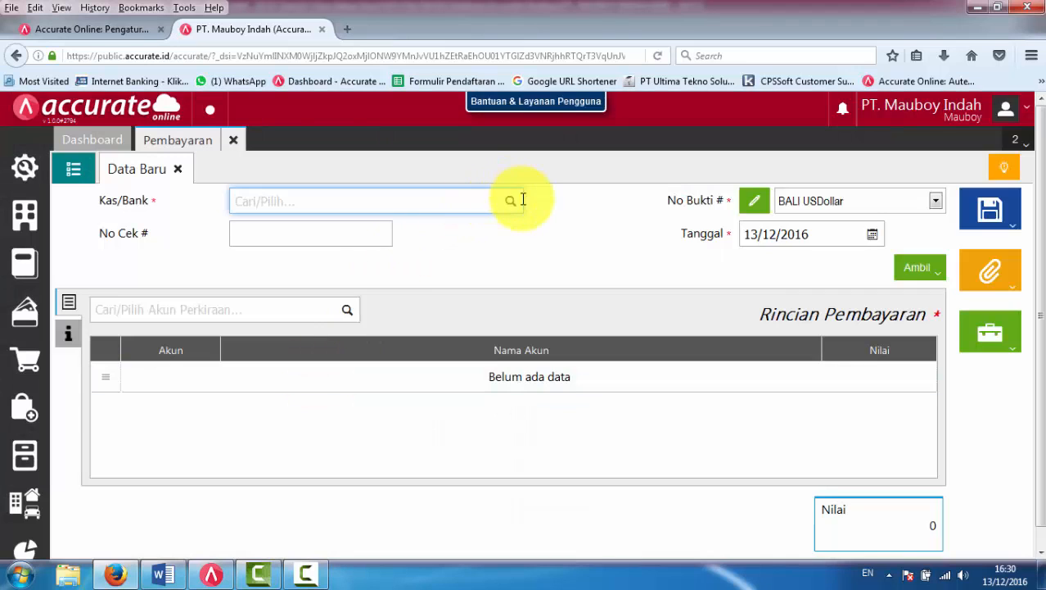
{"action": "left_click", "coordinate": [510, 201]}
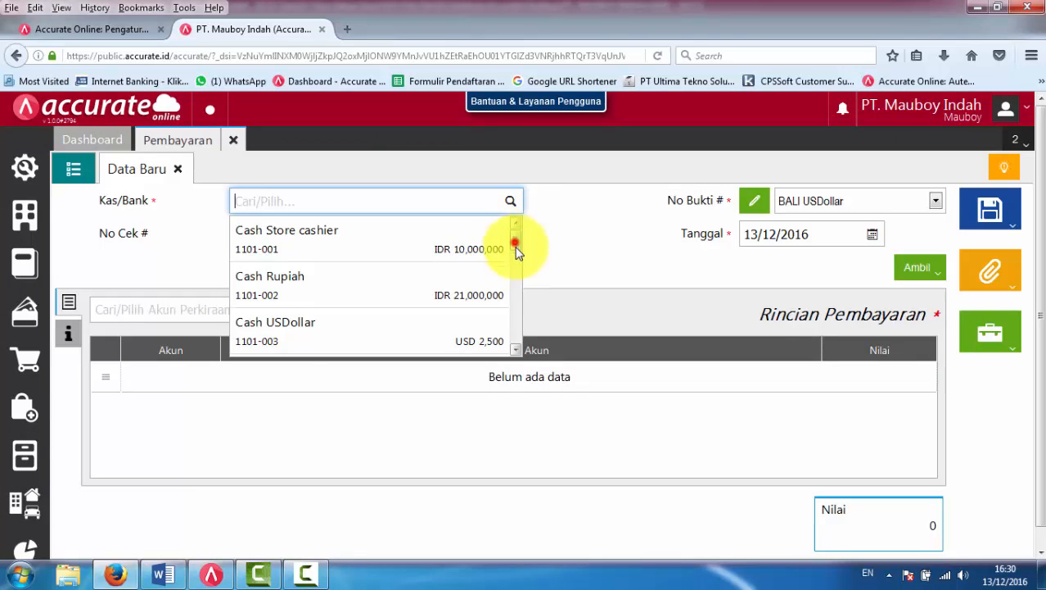
{"action": "left_click_drag", "start_coordinate": [515, 244], "coordinate": [516, 290]}
{"action": "left_click", "coordinate": [372, 325]}
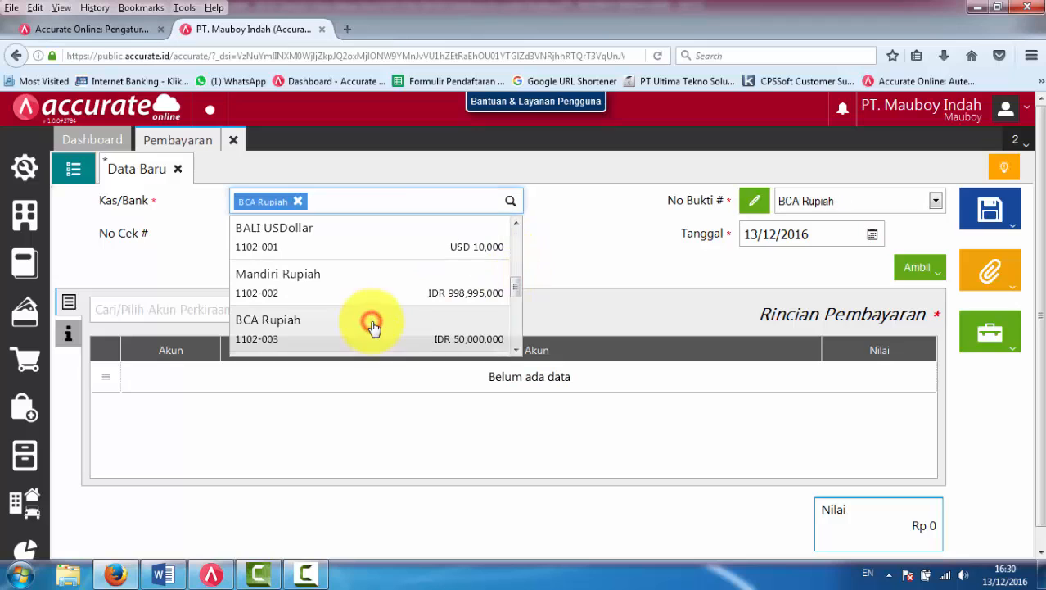
Step: Set the payment's Tanggal to 01/02/2016 and enter 2342343 as its cheque number (No Cek #)
{"action": "mouse_move", "coordinate": [820, 234]}
{"action": "left_mouse_down"}
{"action": "mouse_move", "coordinate": [730, 233]}
{"action": "mouse_move", "coordinate": [820, 232]}
{"action": "left_mouse_up"}
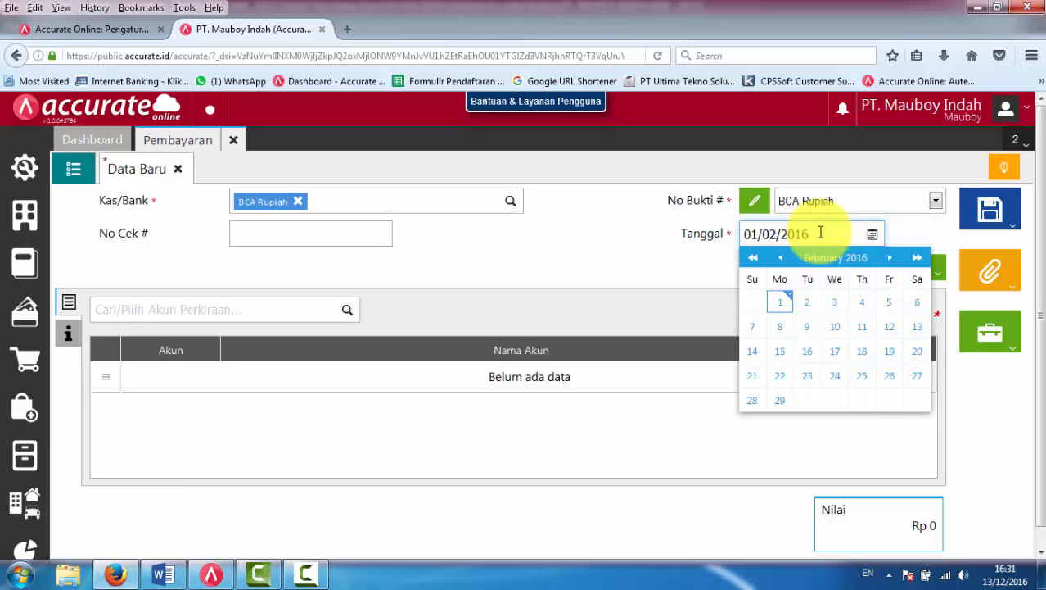
{"action": "left_click", "coordinate": [780, 303]}
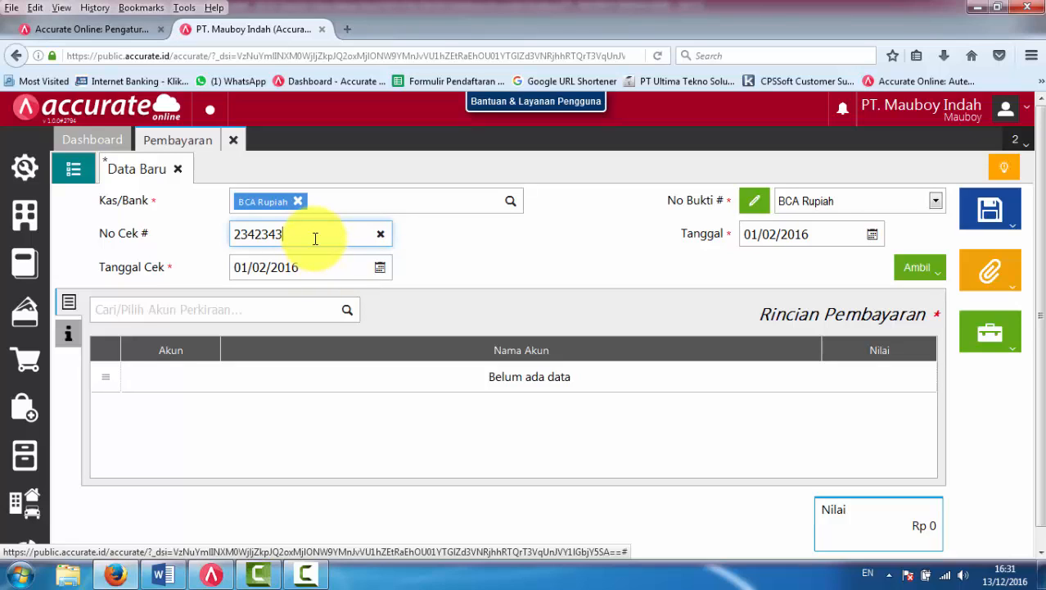
{"action": "left_click_drag", "start_coordinate": [315, 238], "coordinate": [222, 234]}
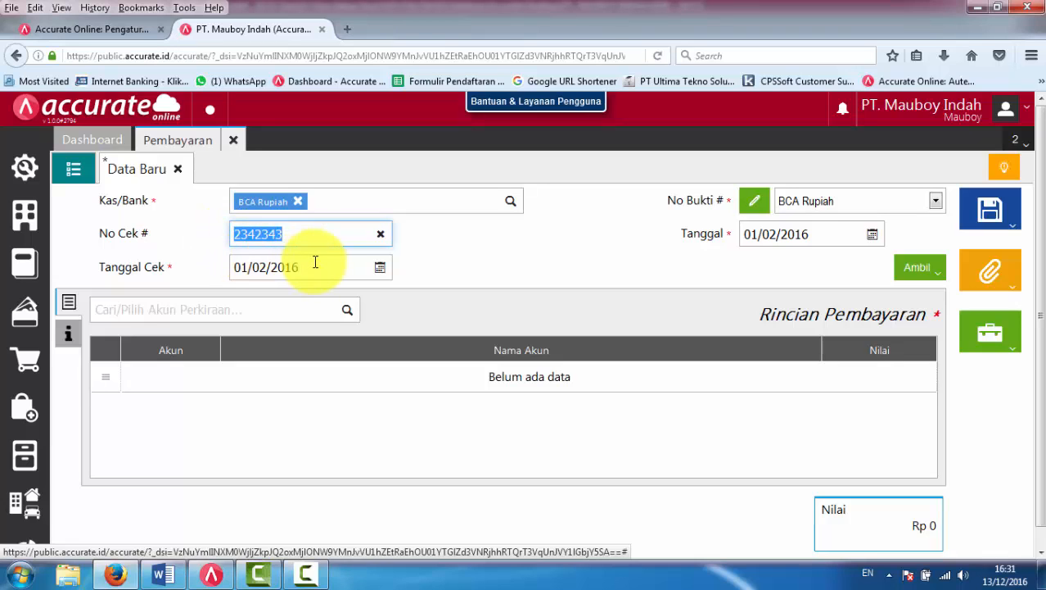
{"action": "left_click", "coordinate": [819, 234]}
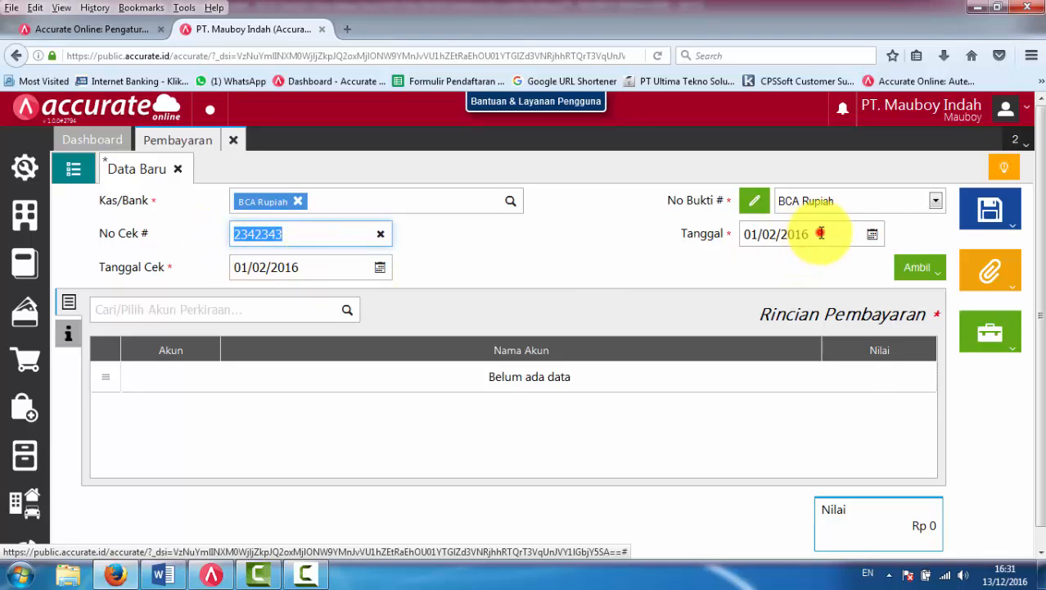
{"action": "left_click", "coordinate": [320, 270]}
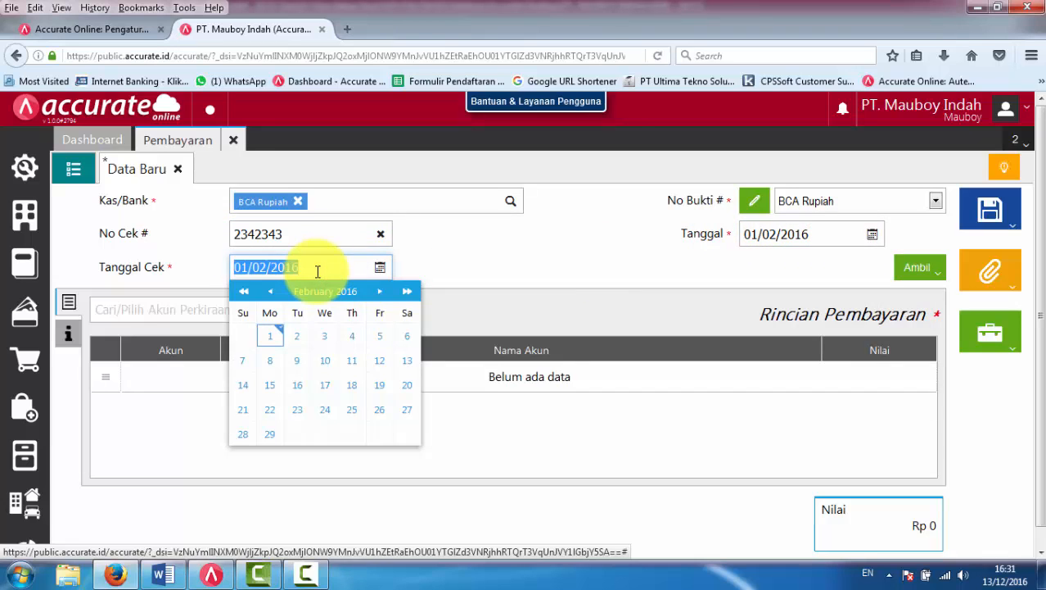
{"action": "left_click", "coordinate": [543, 268]}
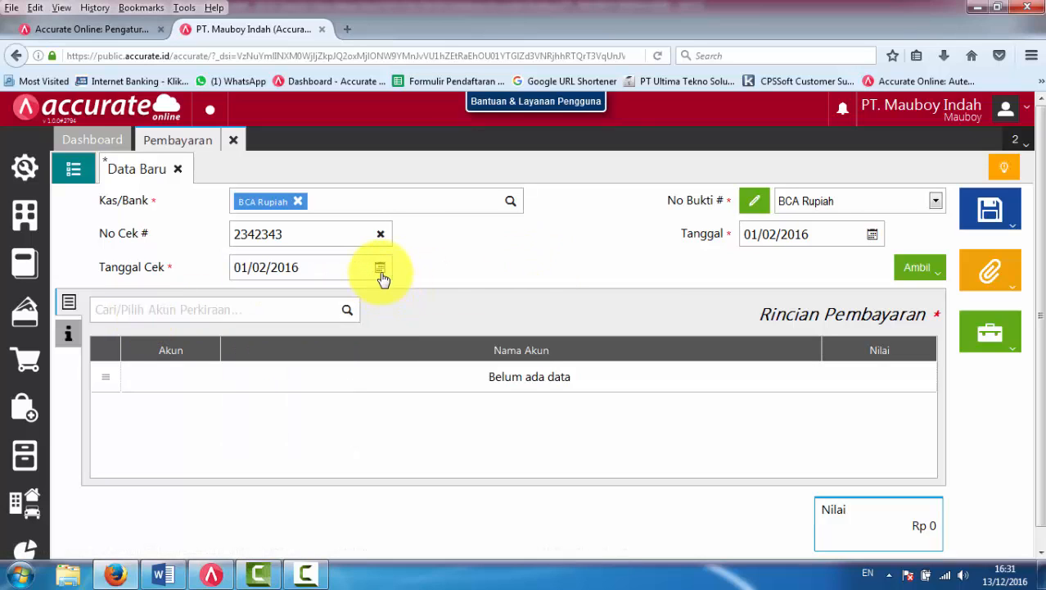
{"action": "left_click", "coordinate": [321, 267]}
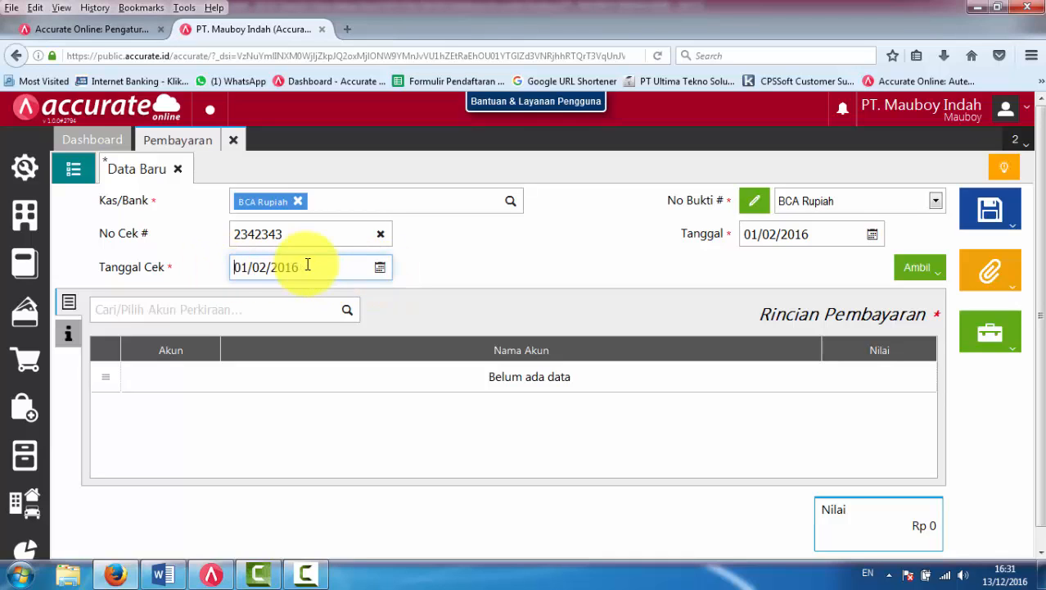
{"action": "left_click", "coordinate": [320, 232]}
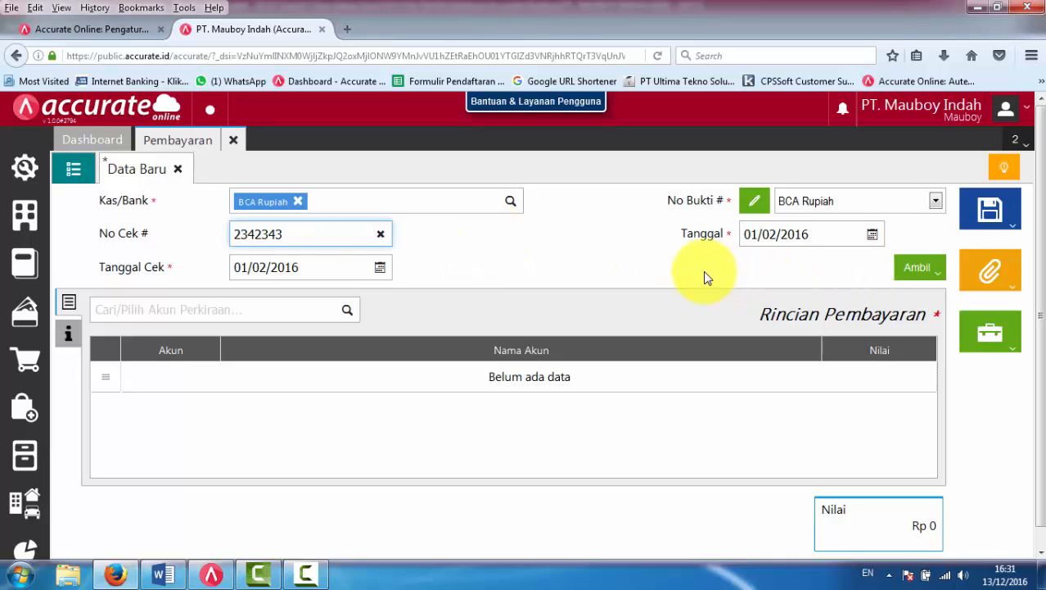
Step: Pull the 1,000,000 expense record dated 31/01/2016 from Pencatatan Beban into the payment details and submit the payment with Ajukan Persetujuan
{"action": "left_click", "coordinate": [924, 275]}
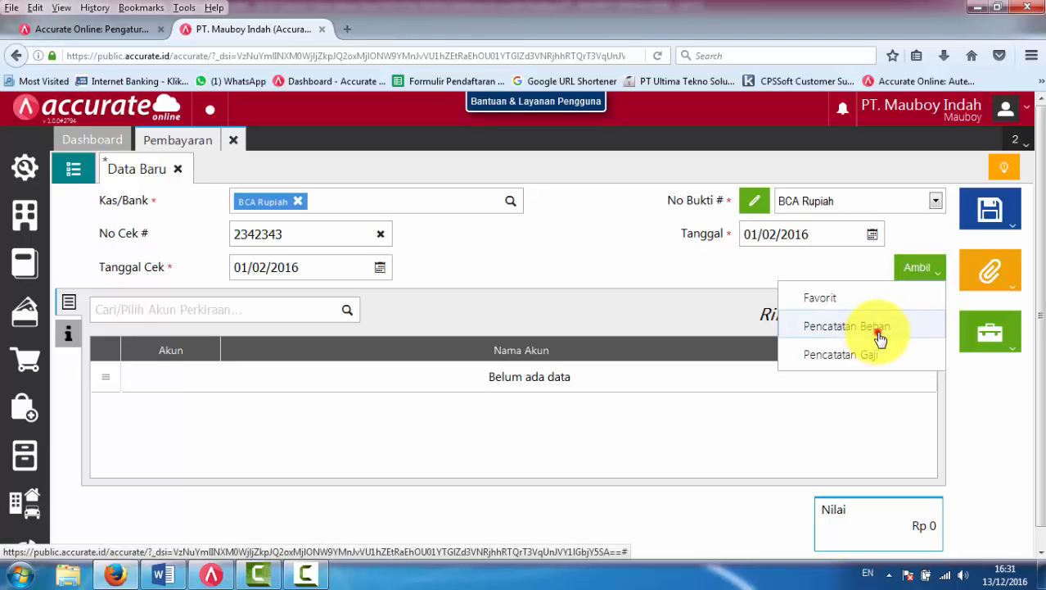
{"action": "left_click", "coordinate": [879, 338]}
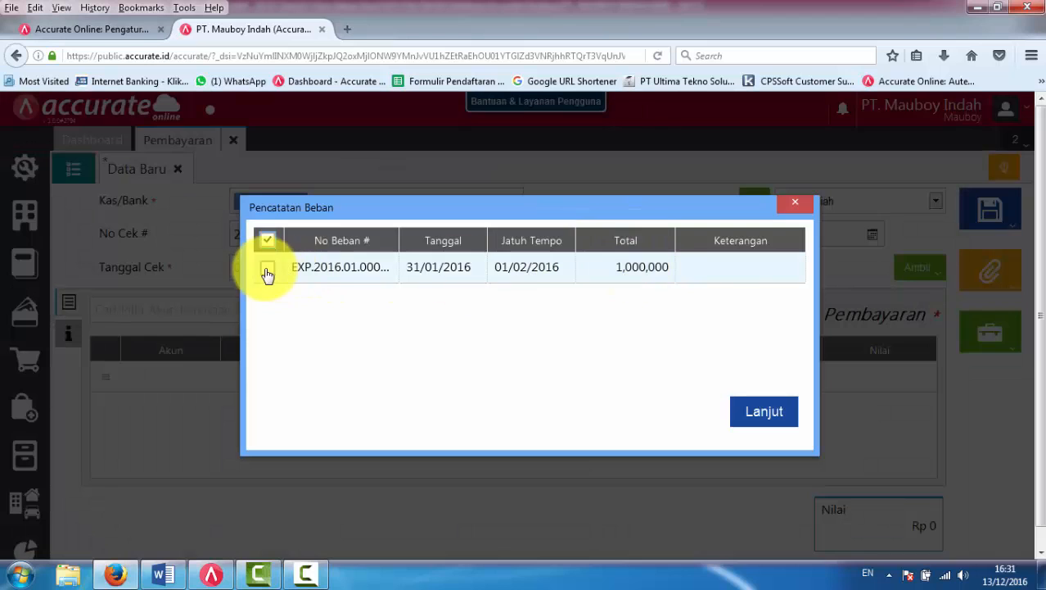
{"action": "left_click", "coordinate": [266, 271]}
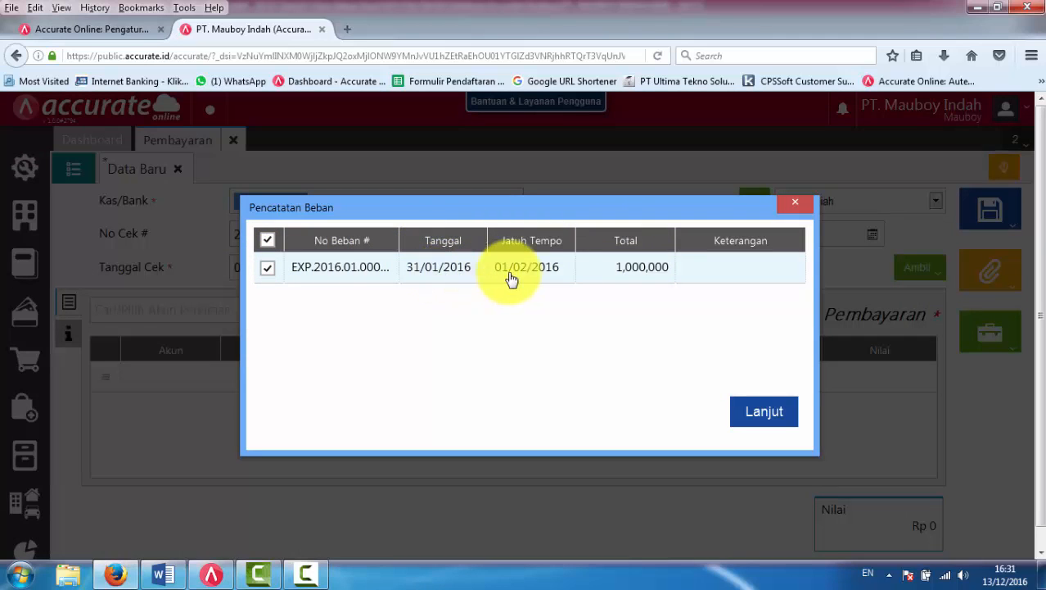
{"action": "left_click", "coordinate": [764, 412]}
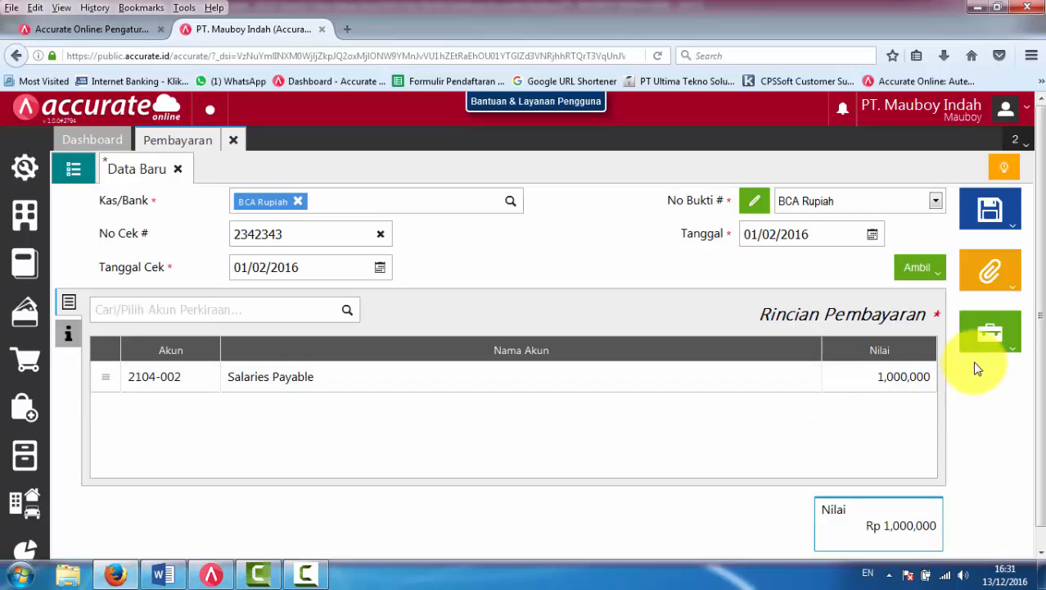
{"action": "mouse_move", "coordinate": [991, 209]}
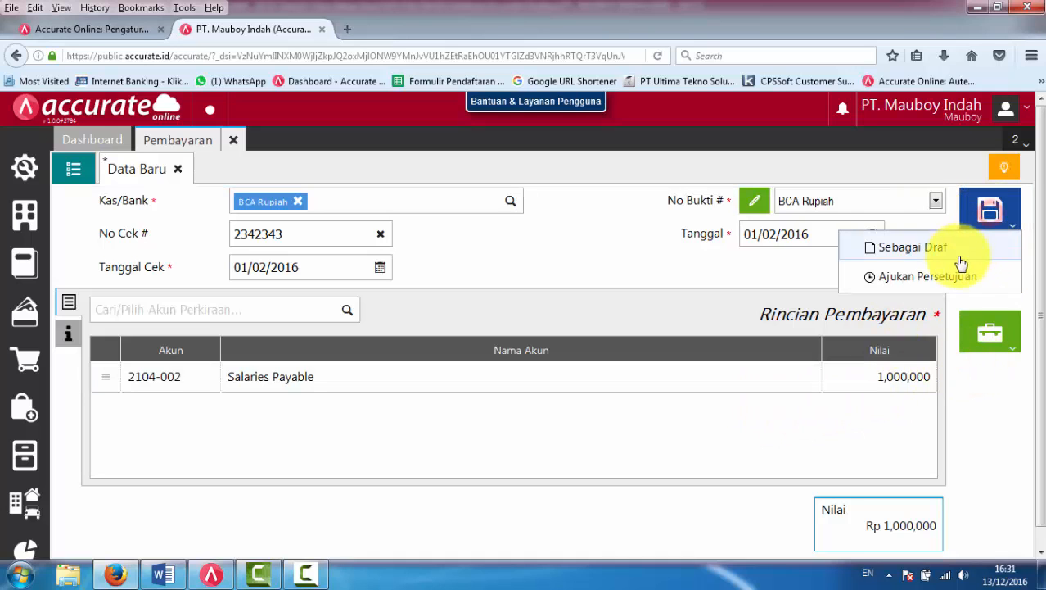
{"action": "left_click", "coordinate": [956, 278]}
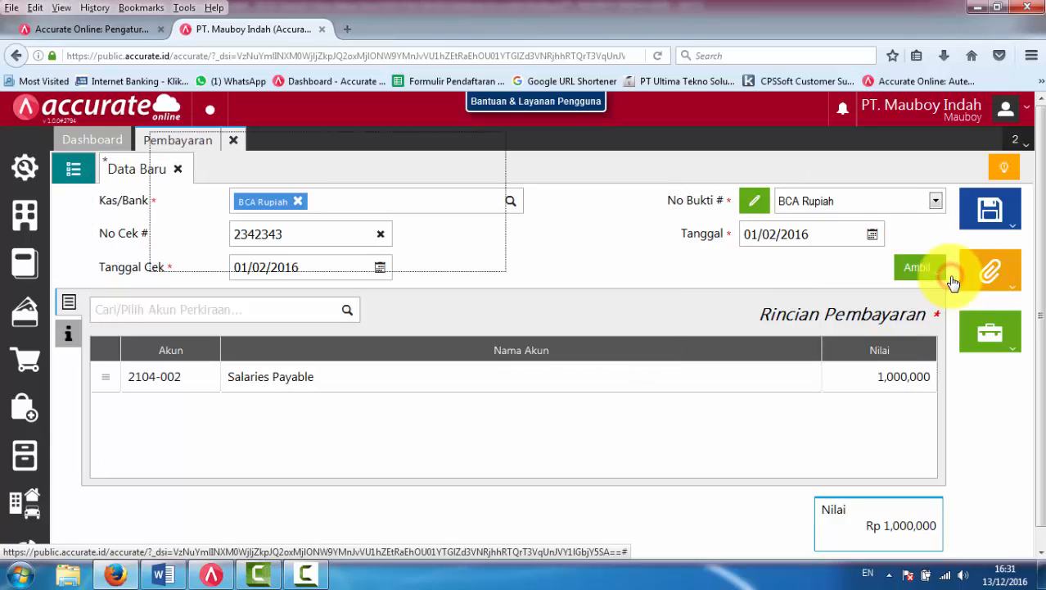
Step: Open the saved BCA Rupiah payment from the Pembayaran list and examine its journal details (Rincian Jurnal)
{"action": "left_click", "coordinate": [85, 177]}
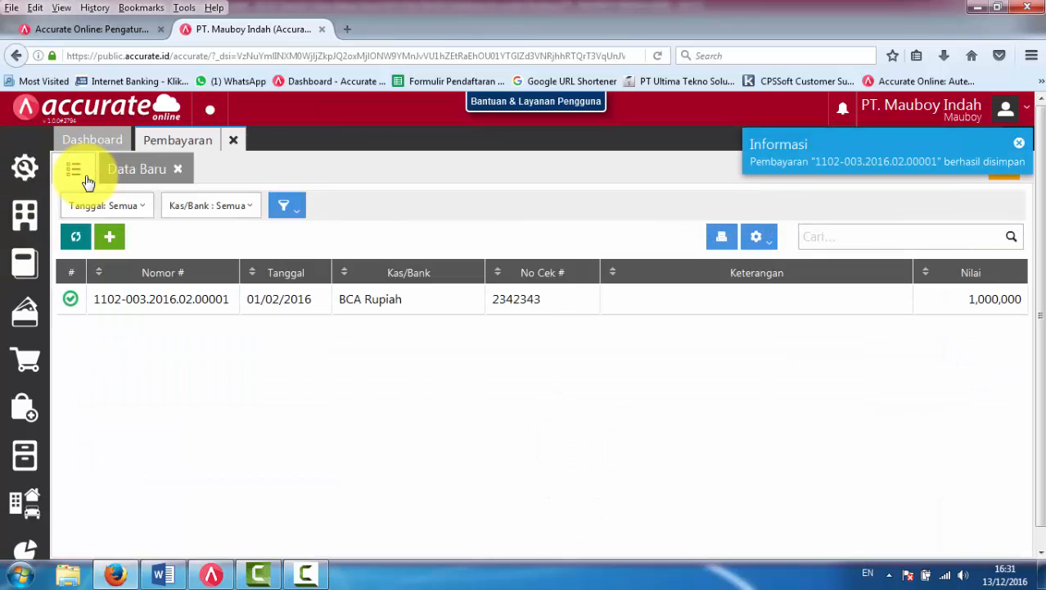
{"action": "left_click", "coordinate": [426, 310]}
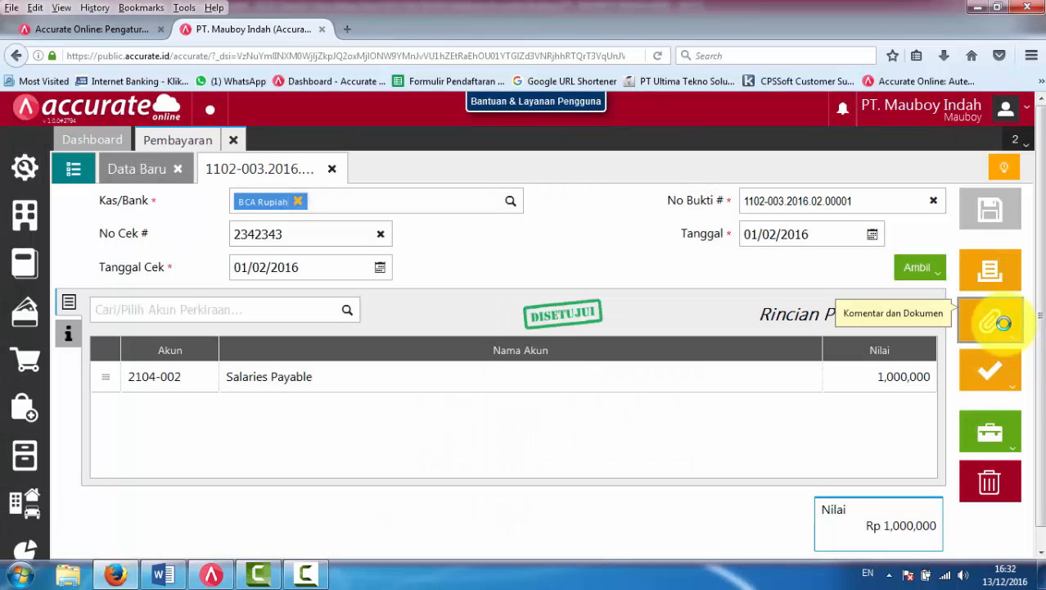
{"action": "left_click", "coordinate": [991, 432]}
{"action": "scroll", "coordinate": [917, 538], "scroll_direction": "down", "scroll_amount": 1}
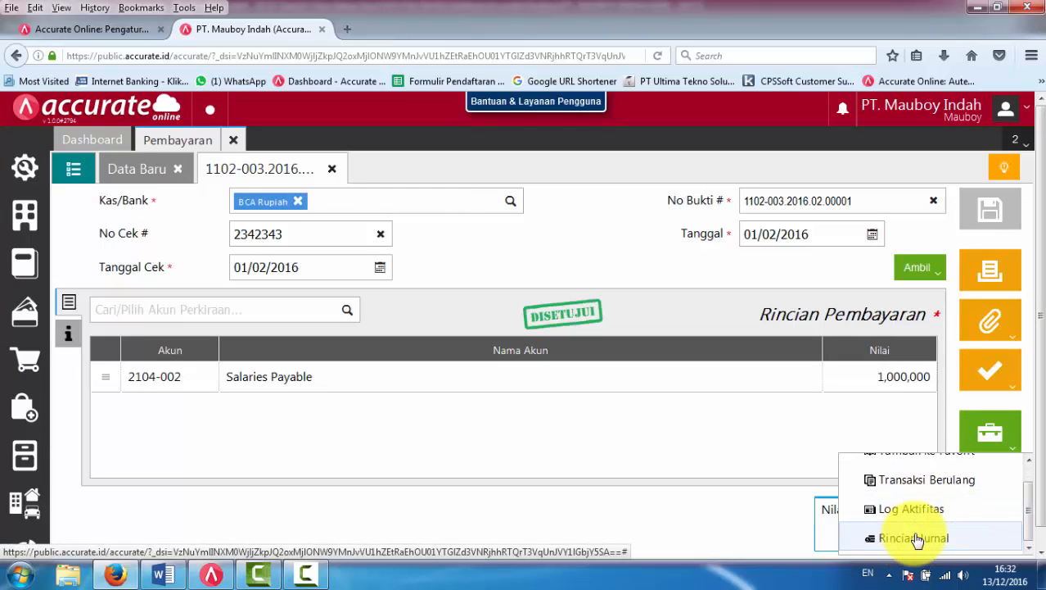
{"action": "left_click", "coordinate": [915, 538]}
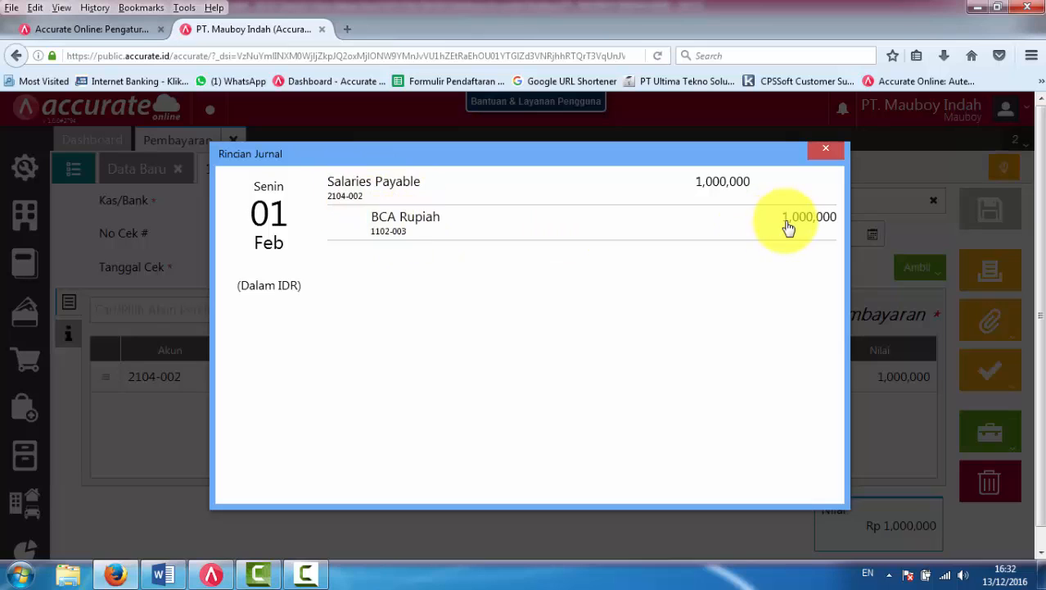
Step: Close the journal details and view the print preview of the BCA Rupiah payment
{"action": "left_click", "coordinate": [832, 152]}
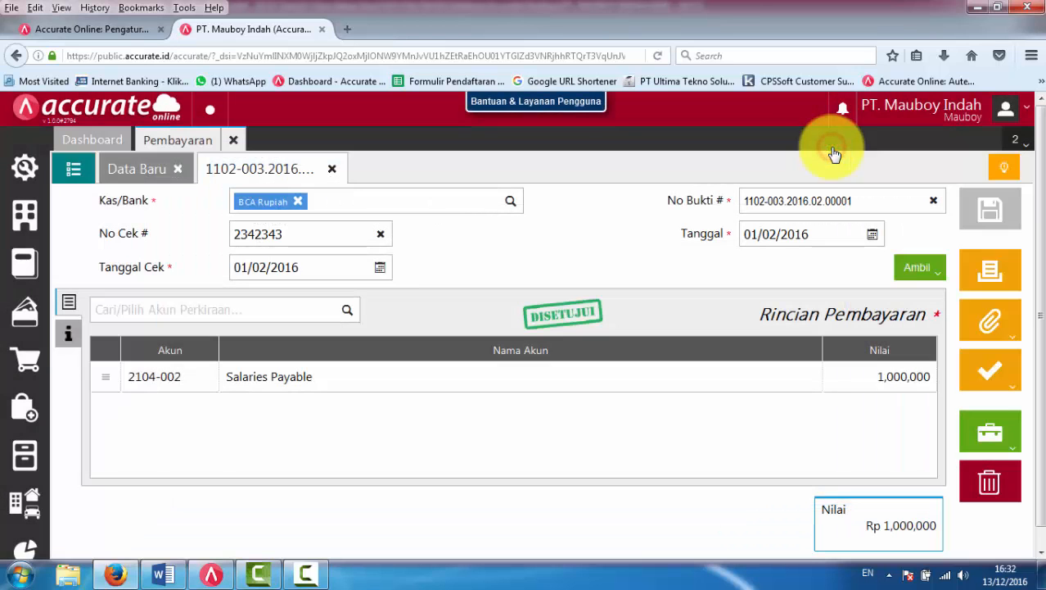
{"action": "left_click", "coordinate": [996, 283]}
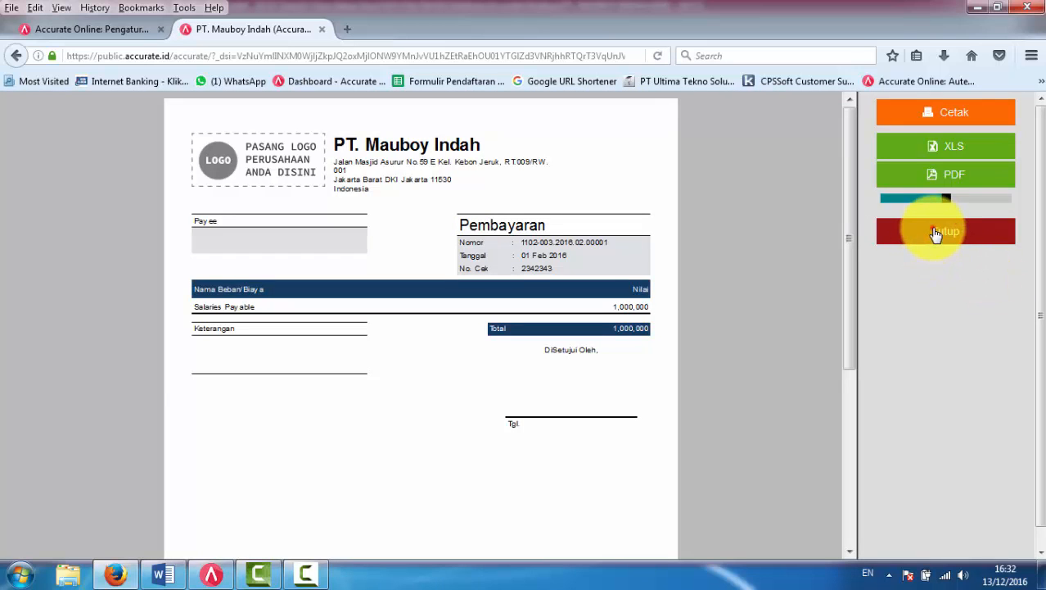
{"action": "left_click", "coordinate": [936, 233]}
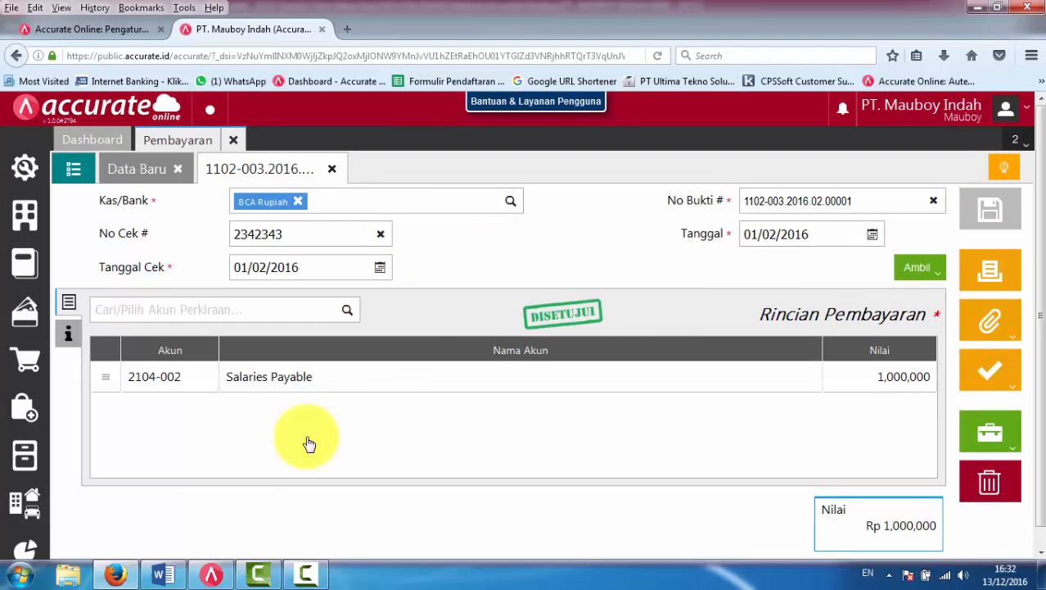
Step: Switch to the ACCURATE 5 desktop program and view its blank Journal Voucher form under General Ledger without saving an entry
{"action": "left_click", "coordinate": [212, 571]}
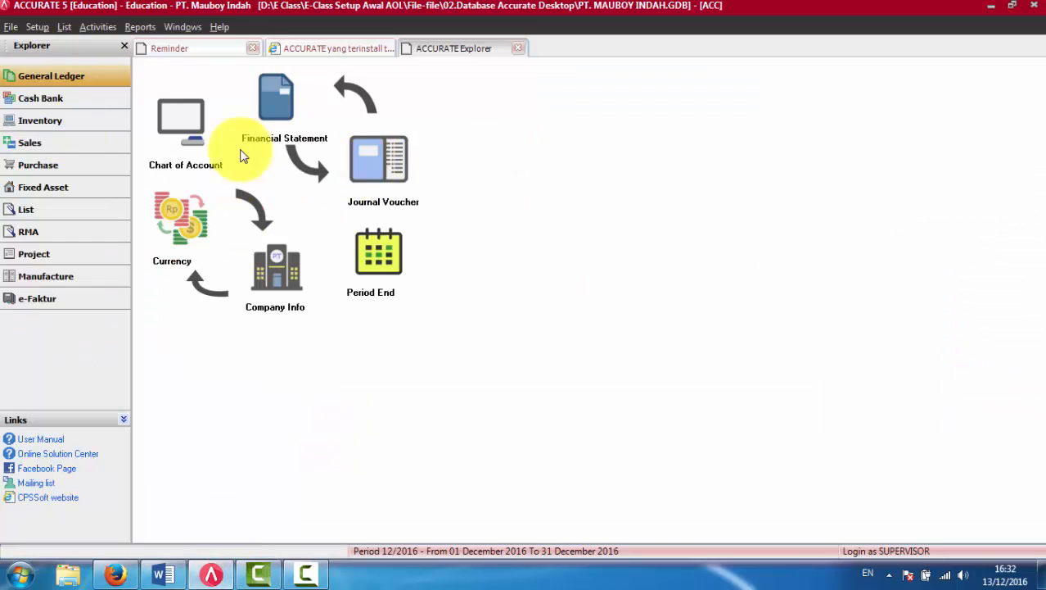
{"action": "left_click", "coordinate": [45, 99]}
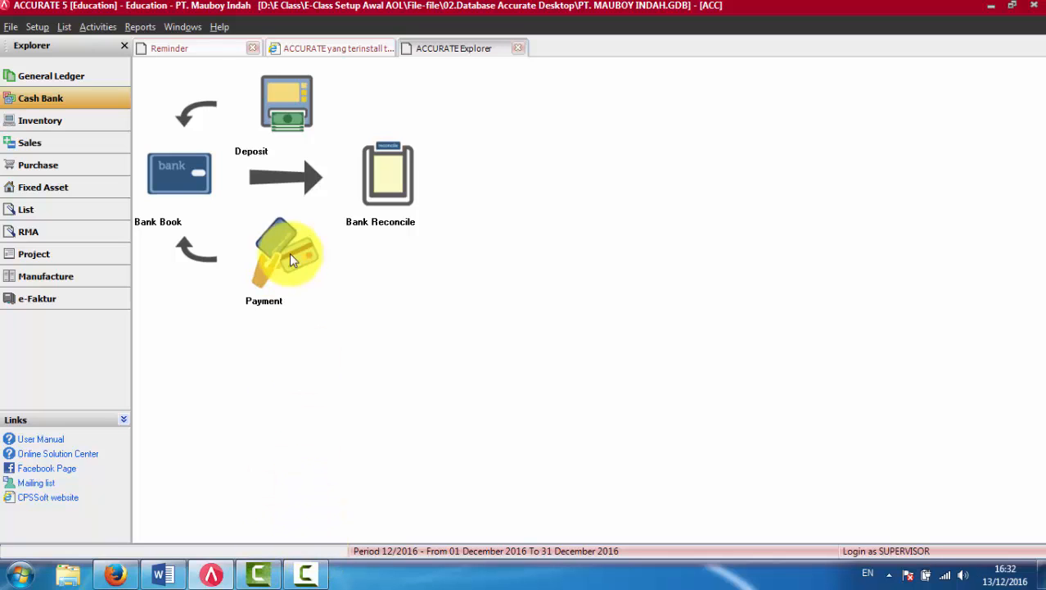
{"action": "left_click", "coordinate": [65, 122]}
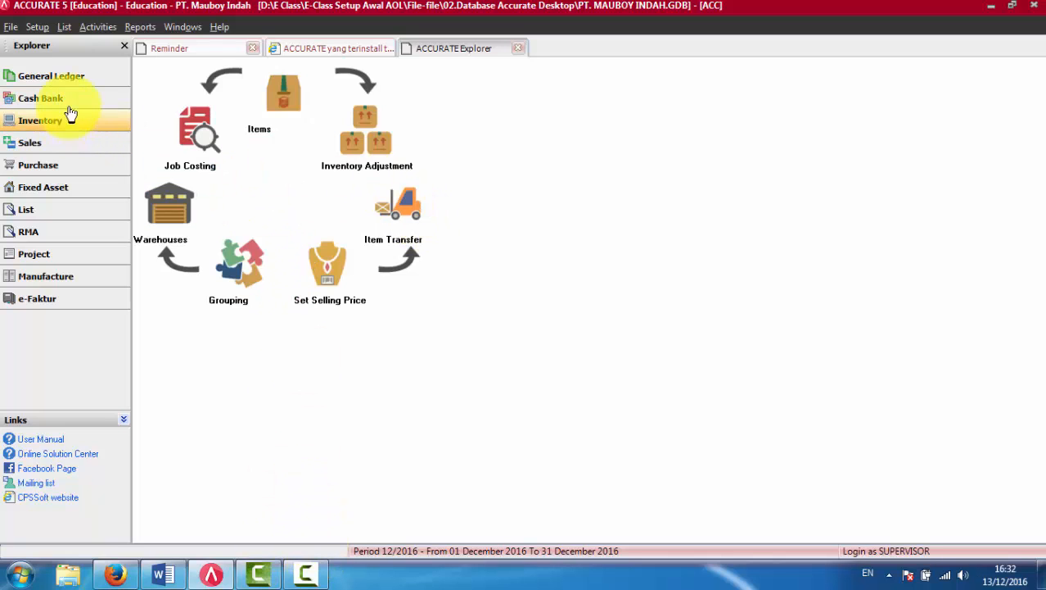
{"action": "left_click", "coordinate": [64, 102]}
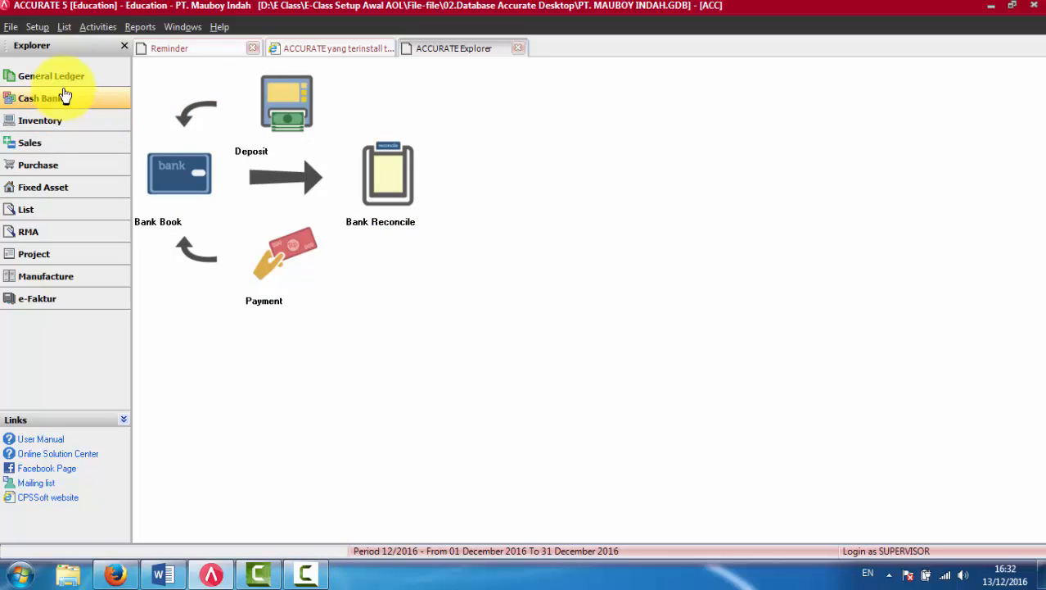
{"action": "left_click", "coordinate": [61, 78]}
{"action": "left_click", "coordinate": [378, 170]}
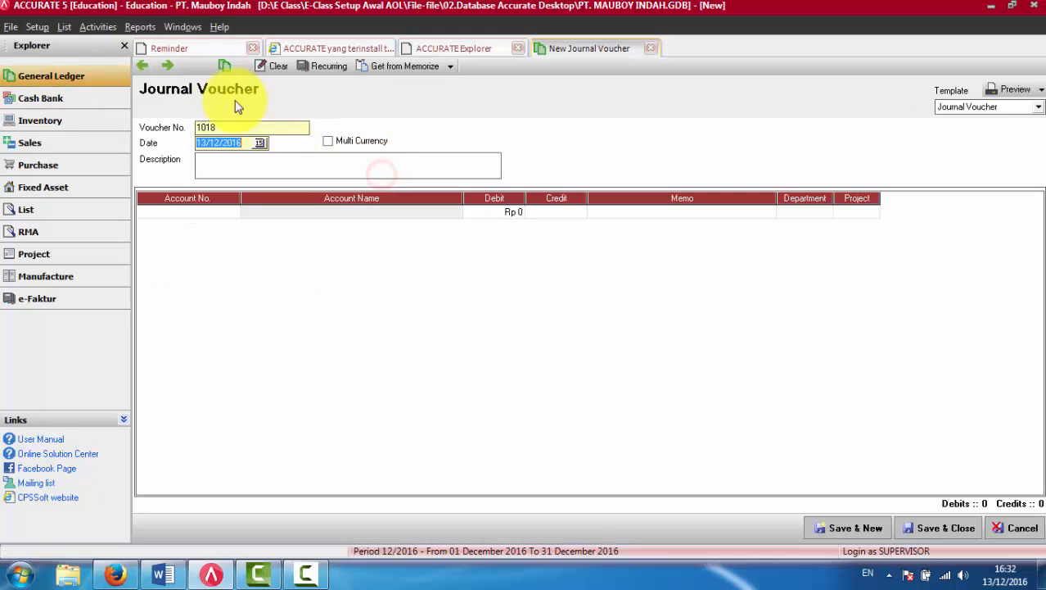
{"action": "left_click", "coordinate": [651, 48]}
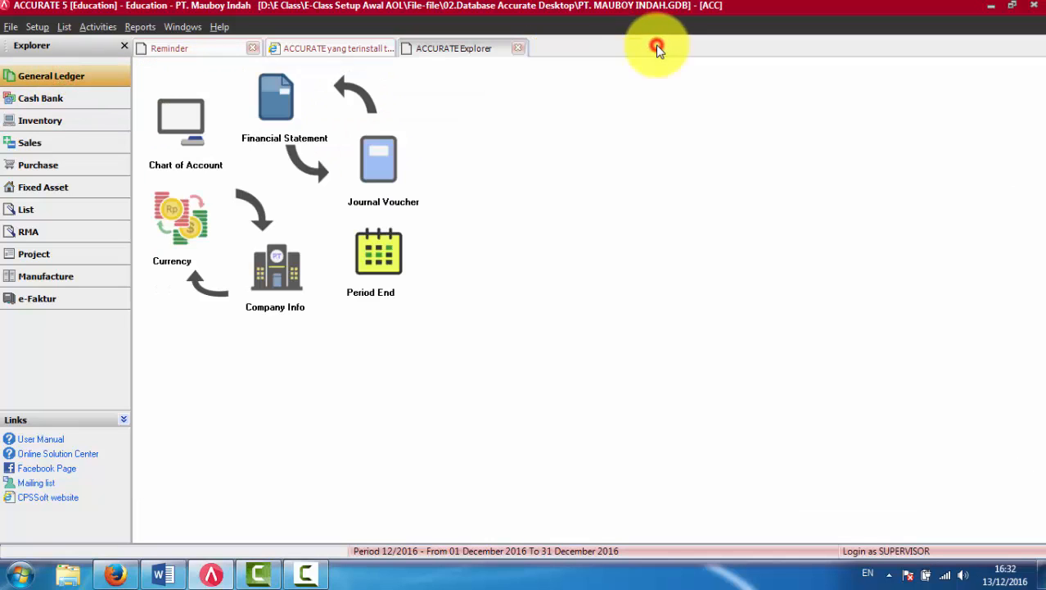
Step: View the blank Other Payment form under Cash Bank, closing it without entering a payment
{"action": "left_click", "coordinate": [57, 98]}
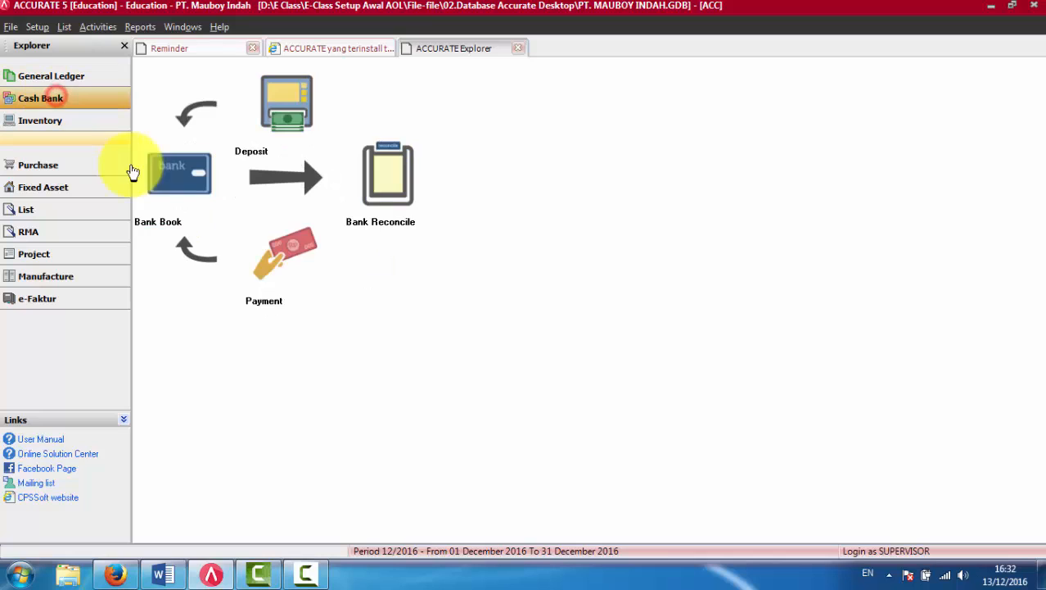
{"action": "left_click", "coordinate": [260, 280]}
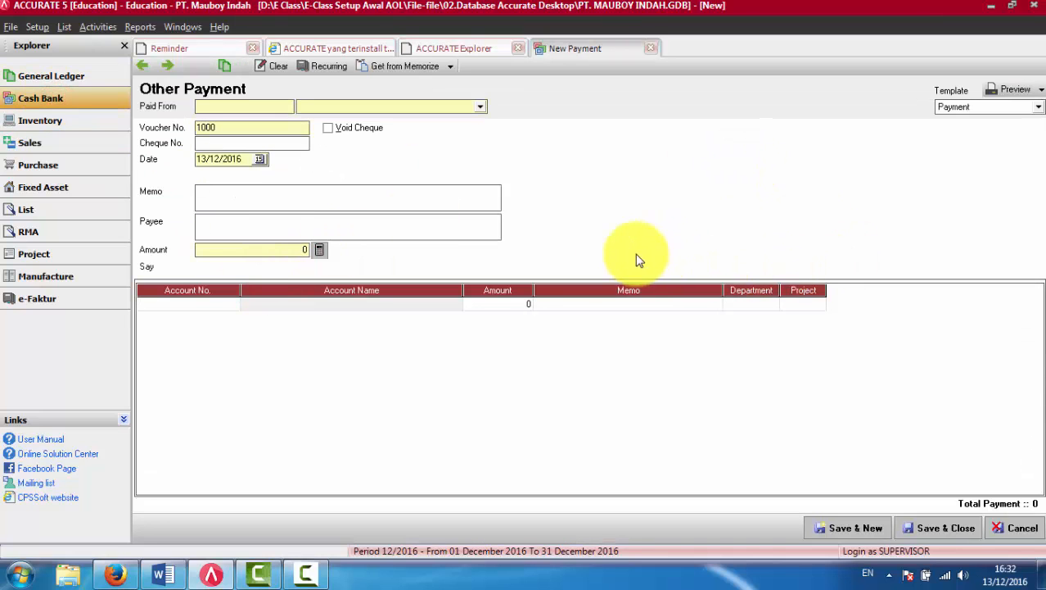
{"action": "left_click", "coordinate": [647, 47]}
Step: Switch back to Accurate Online in Firefox and view the Ambil source options on the BCA Rupiah payment
{"action": "left_click", "coordinate": [119, 573]}
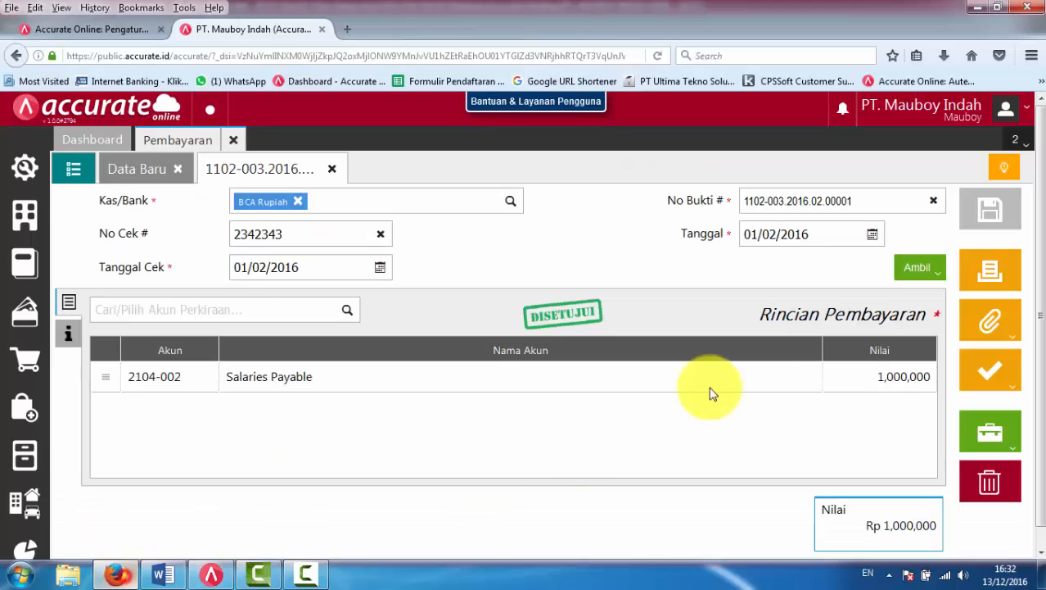
{"action": "left_click", "coordinate": [924, 280]}
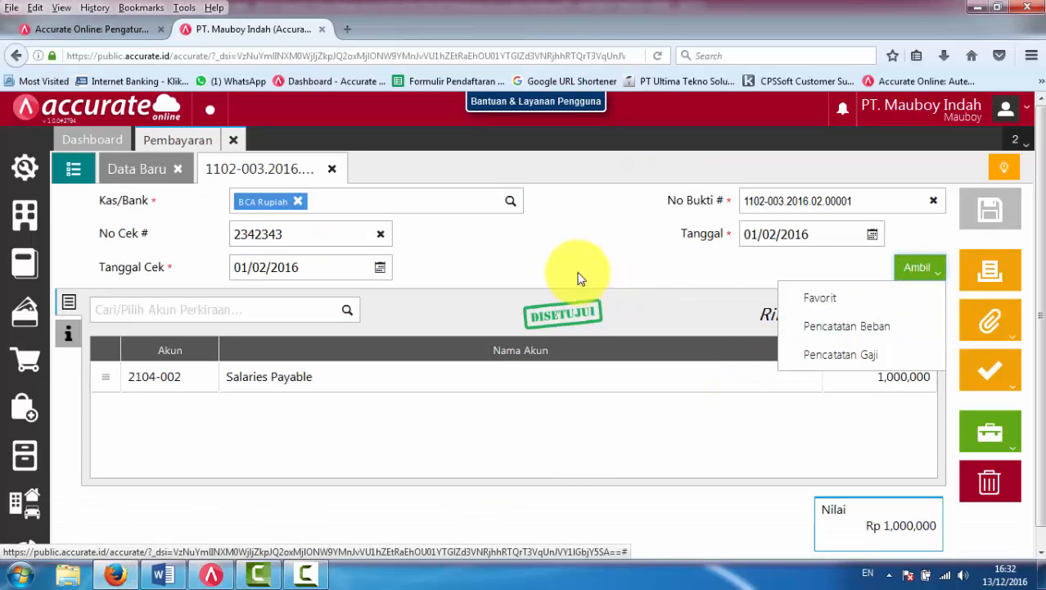
{"action": "left_click", "coordinate": [525, 237]}
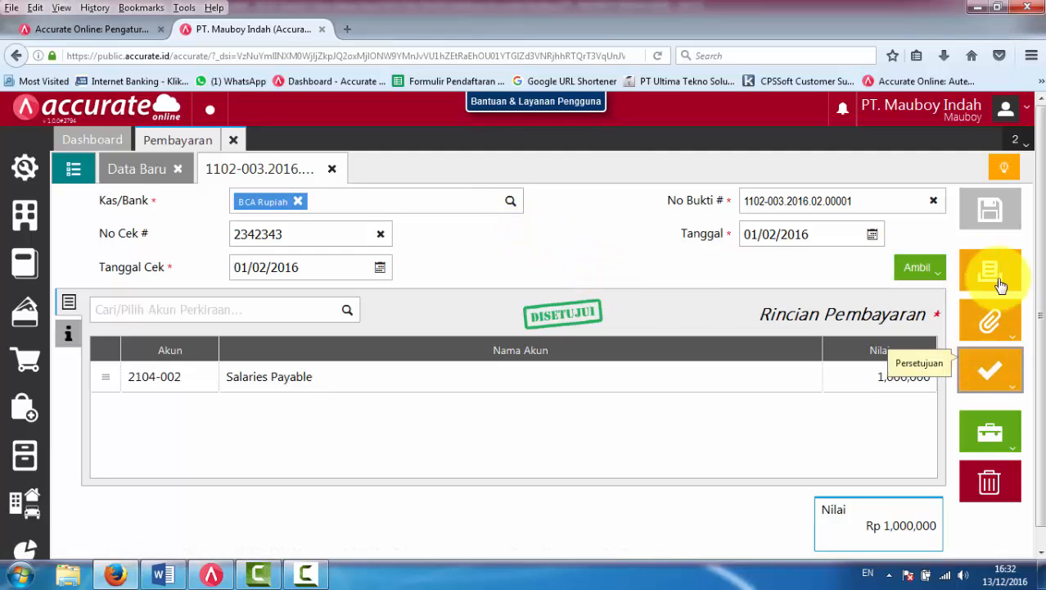
{"action": "left_click", "coordinate": [1006, 215]}
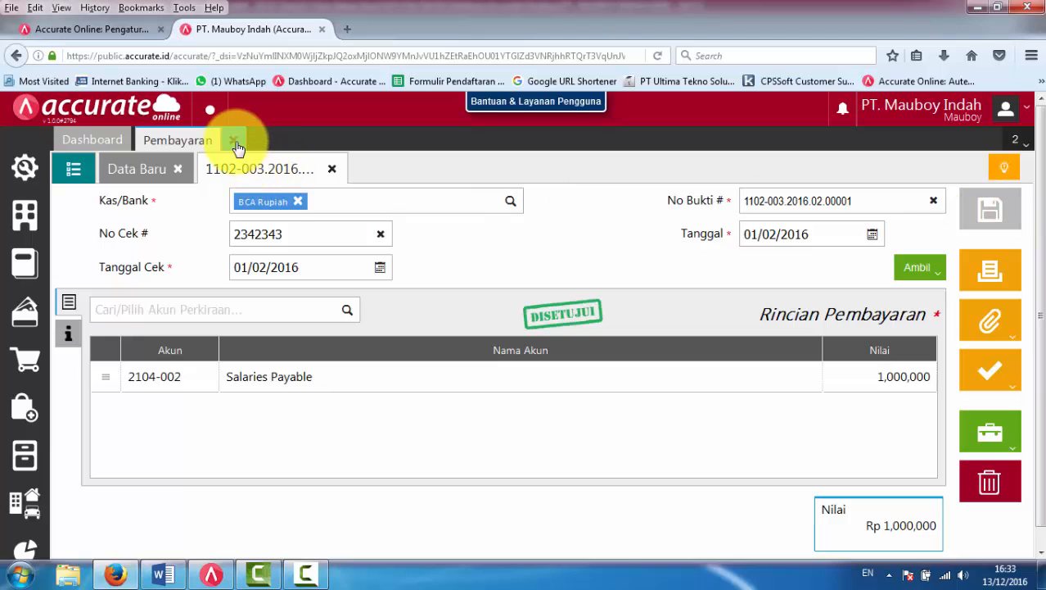